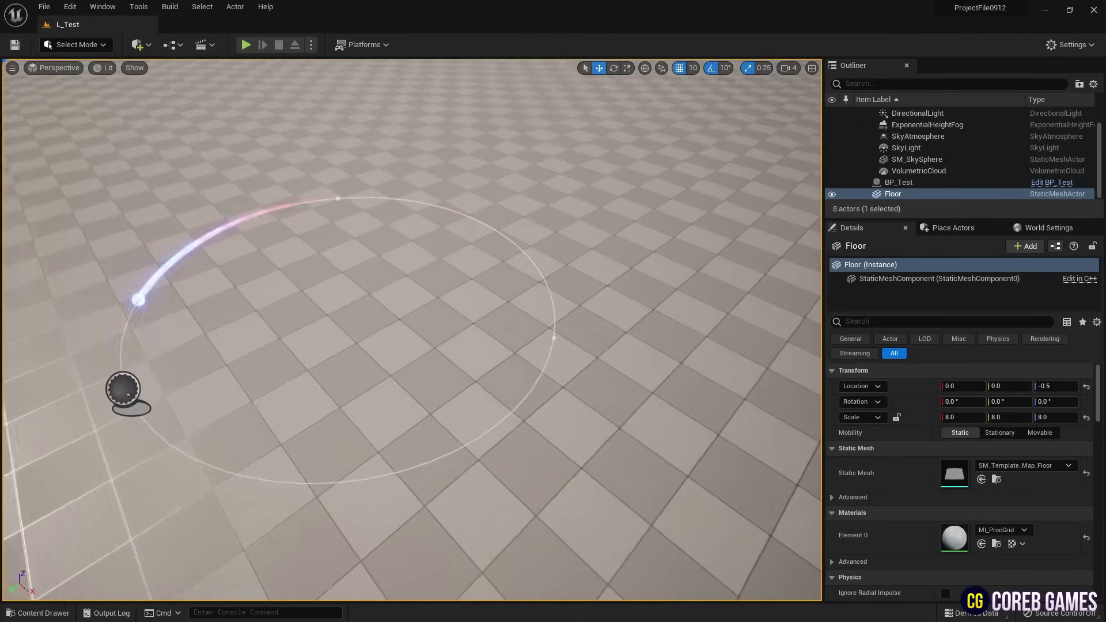
pyautogui.keyDown('alt'); pyautogui.moveTo(501, 372); pyautogui.dragTo(473, 371); pyautogui.keyUp('alt')
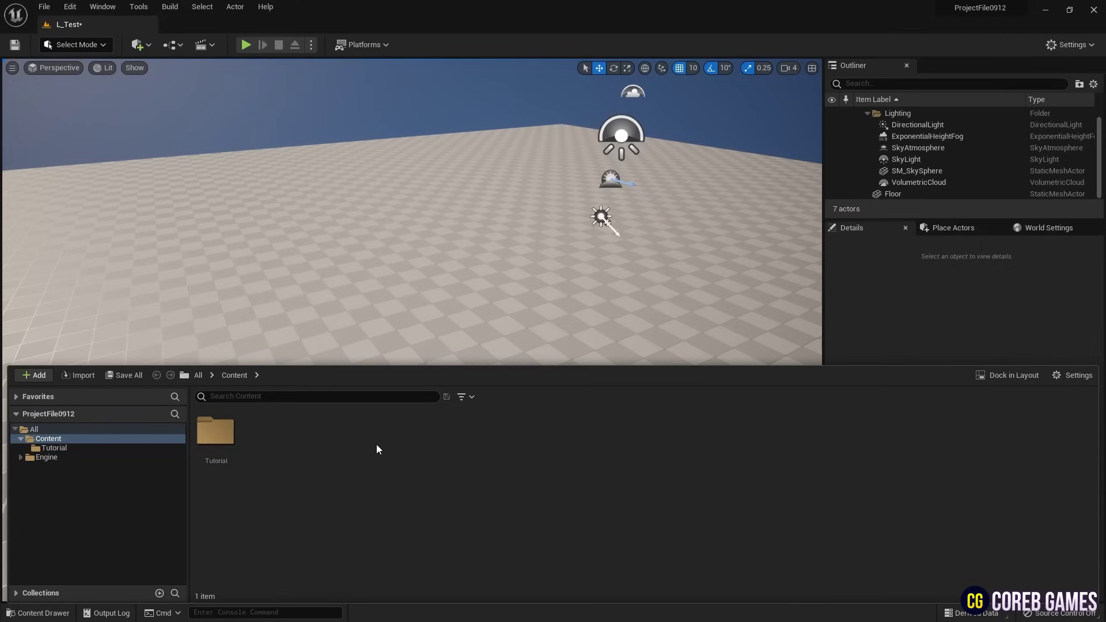
# - Create a Niagara system from the Empty emitter template in the Content folder and name it NS_Spline
pyautogui.rightClick(353, 441)
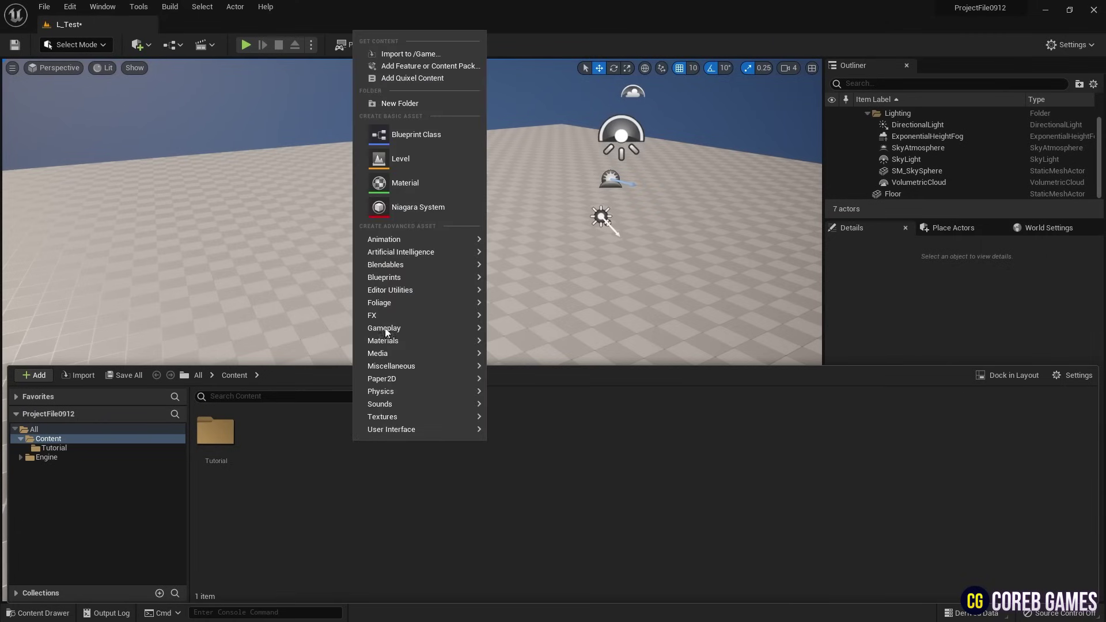
pyautogui.click(452, 206)
pyautogui.click(544, 481)
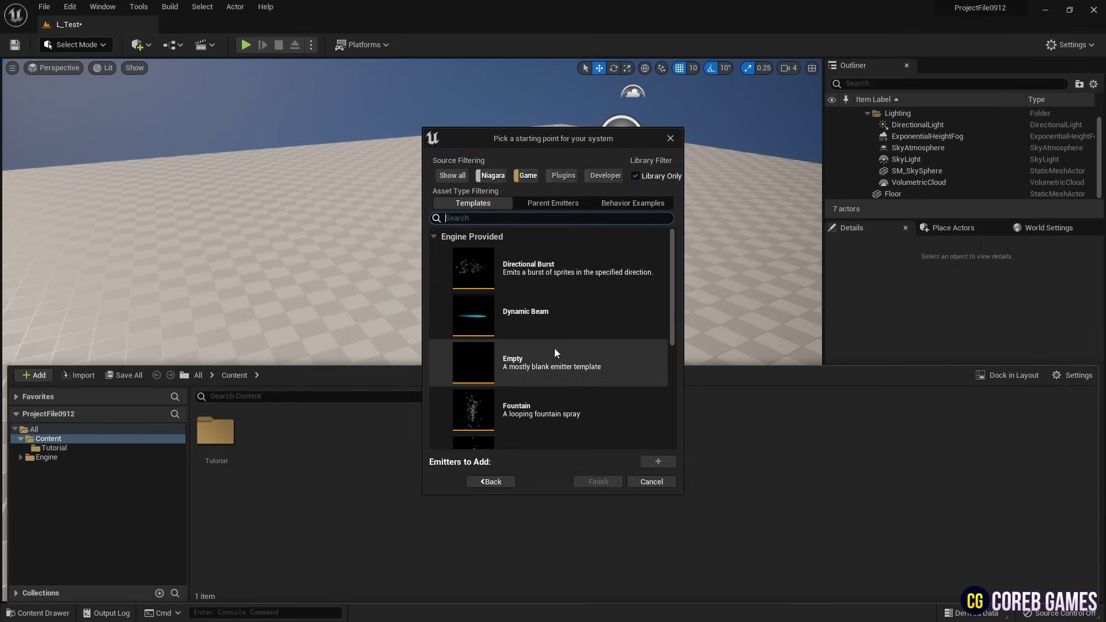
pyautogui.click(556, 357)
pyautogui.click(658, 461)
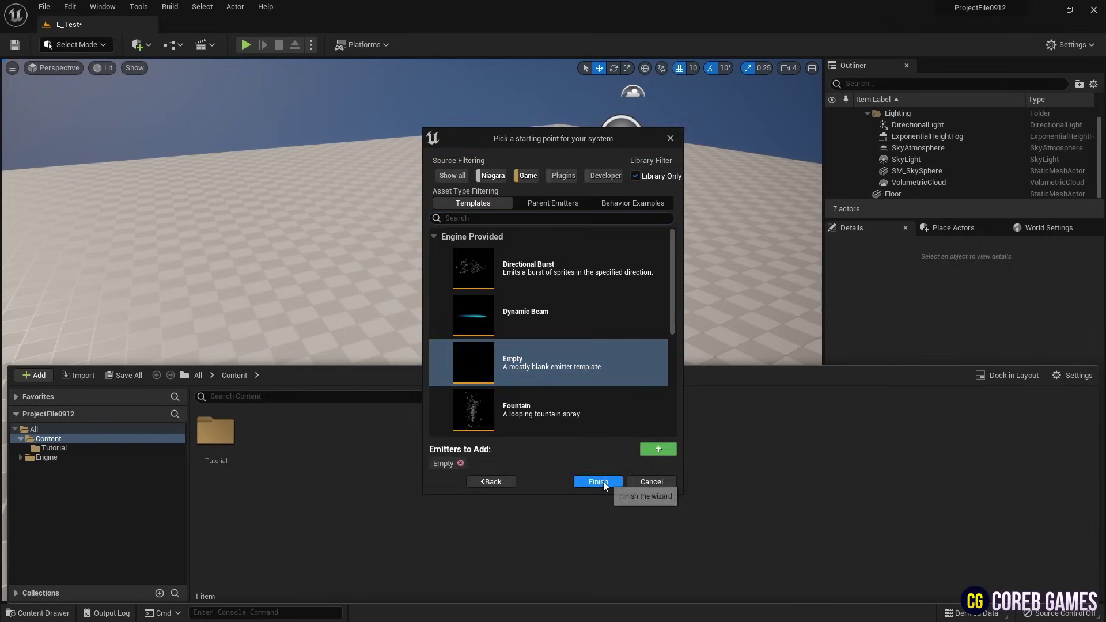
pyautogui.click(597, 481)
pyautogui.write('NS_')
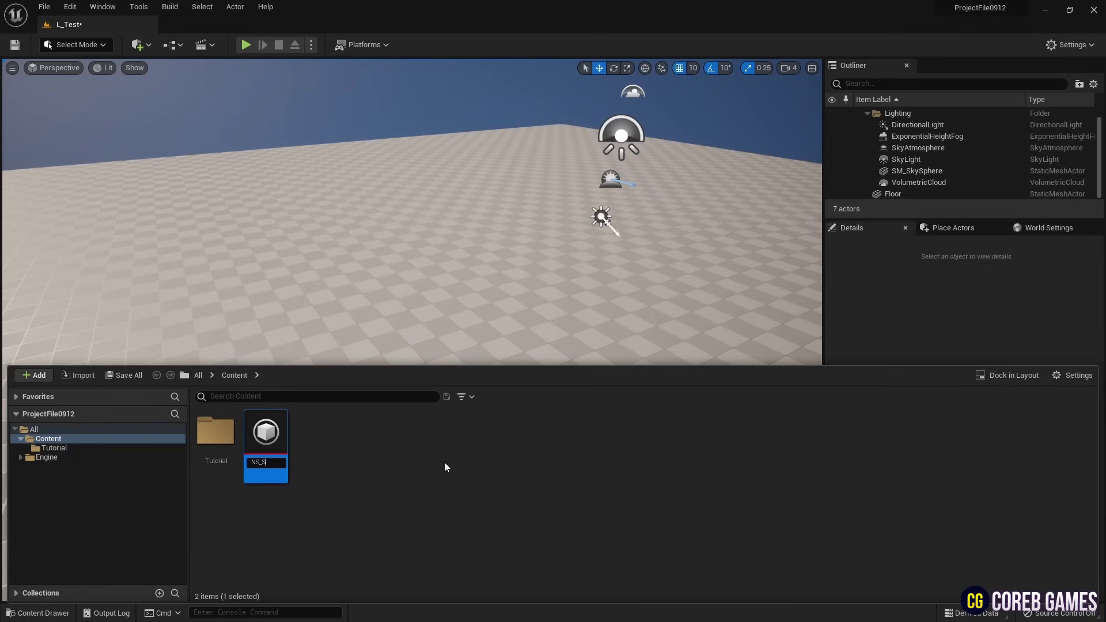
pyautogui.write('Spline')
pyautogui.press('Return')
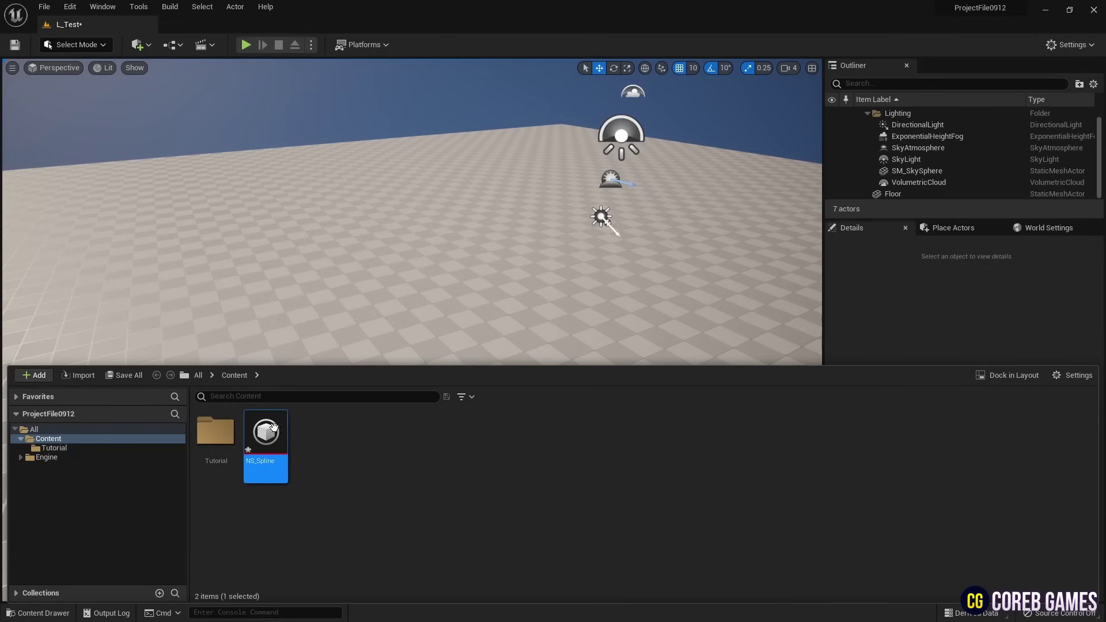
# - Open NS_Spline and add a Spawn Burst Instantaneous module to the Empty emitter's Emitter Update stage
pyautogui.doubleClick(264, 429)
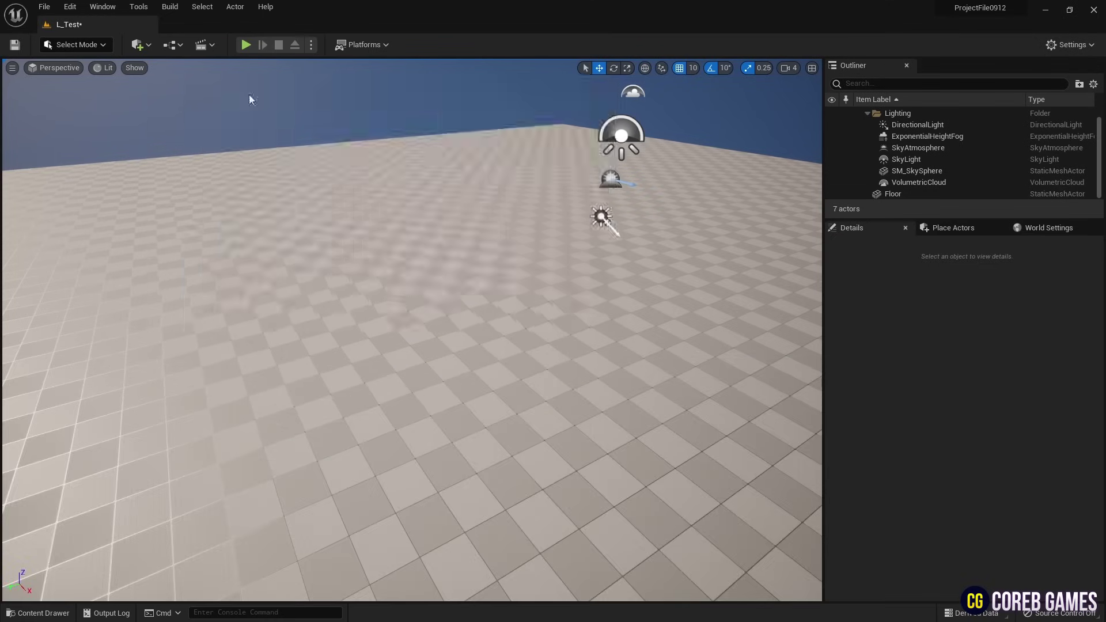
pyautogui.doubleClick(451, 99)
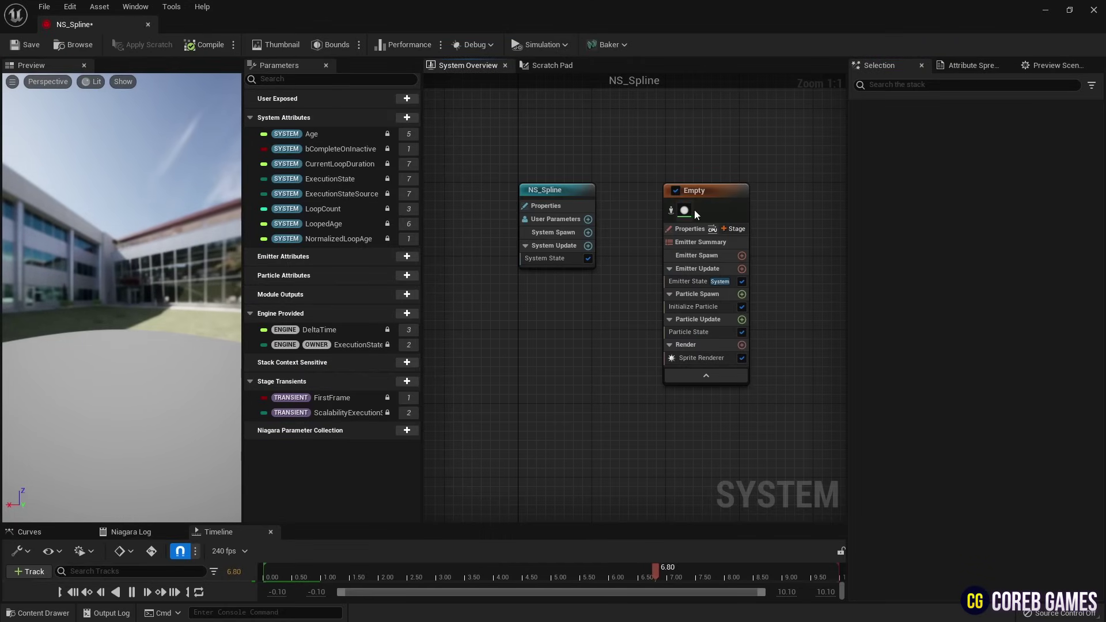
pyautogui.moveTo(707, 197); pyautogui.dragTo(681, 197)
pyautogui.moveTo(760, 203); pyautogui.dragTo(715, 174, button='right')
pyautogui.click(672, 240)
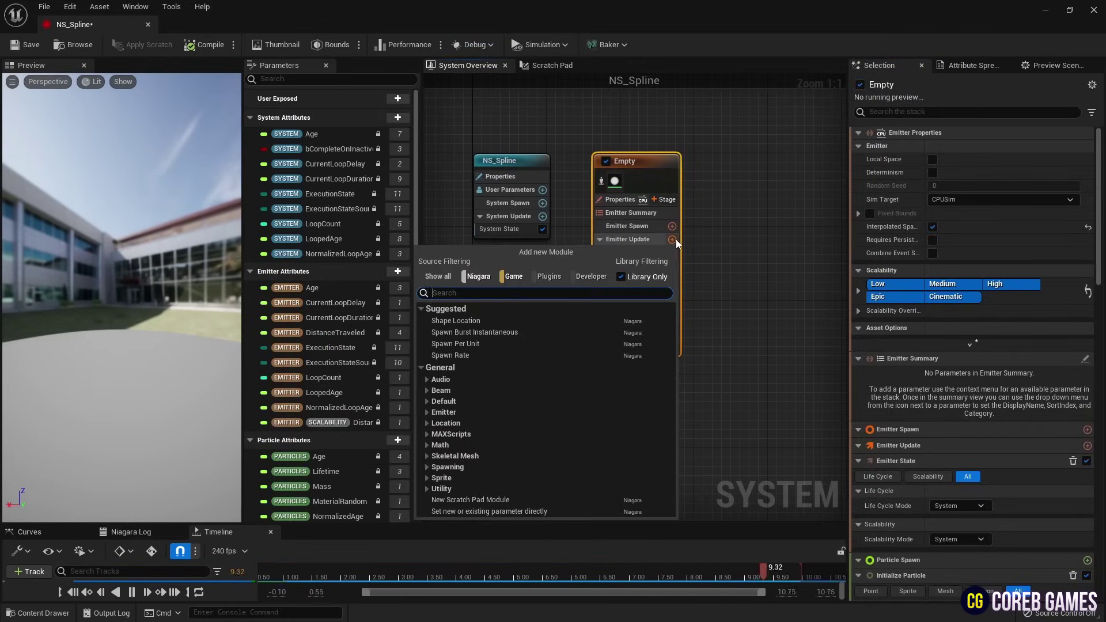
pyautogui.press('Down')
pyautogui.press('Down')
pyautogui.press('Return')
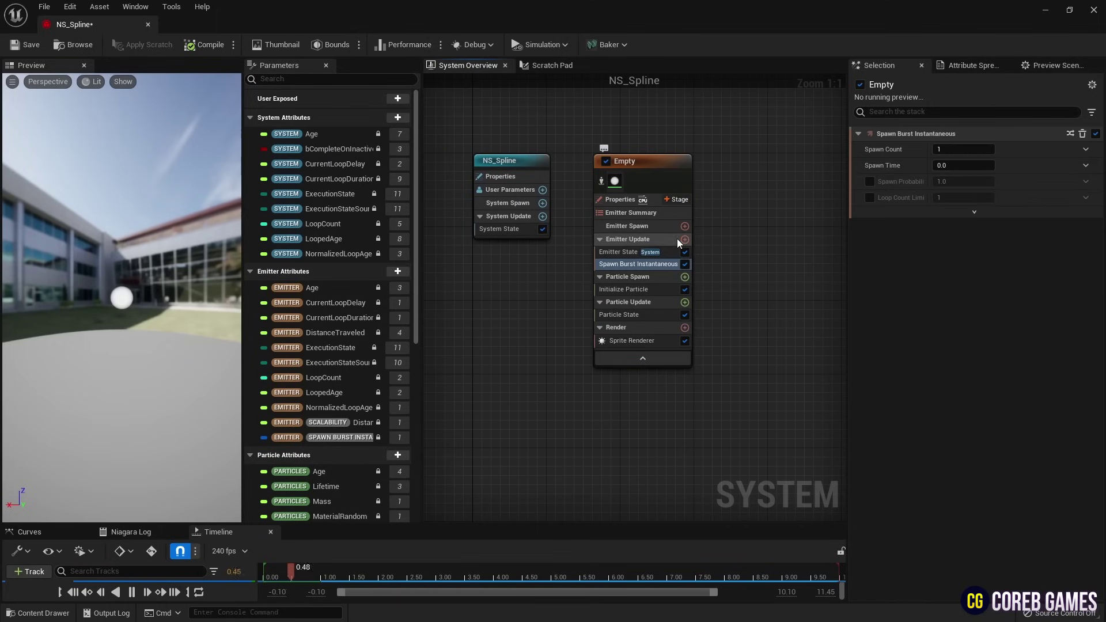
# - In the Initialize Particle module, set the sprite size mode to Uniform with a size of 20
pyautogui.moveTo(672, 161); pyautogui.dragTo(654, 162)
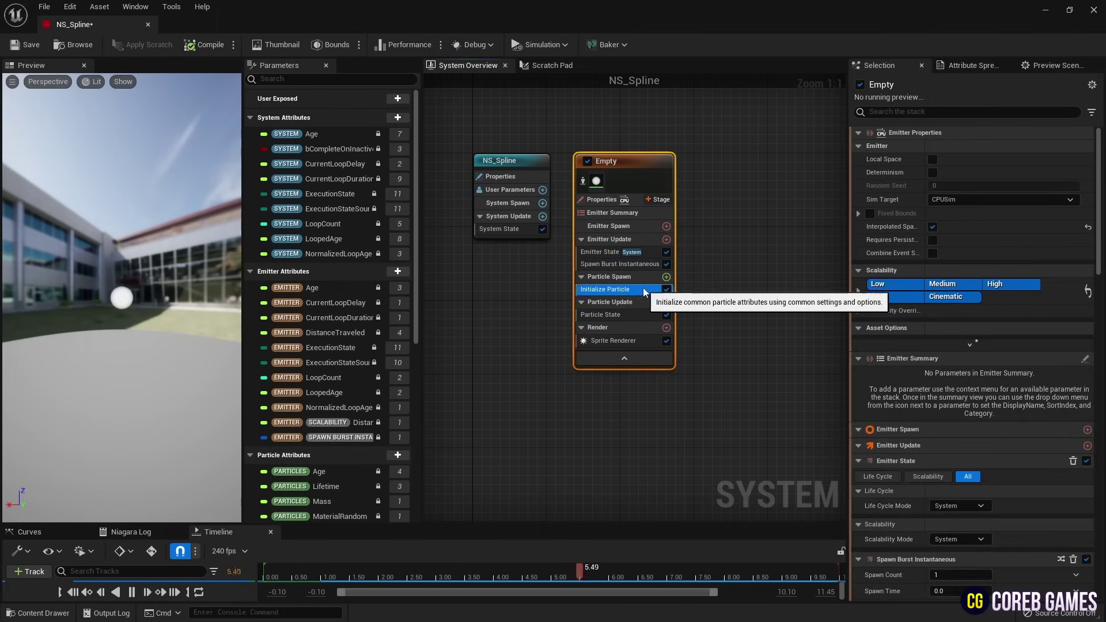
pyautogui.click(605, 289)
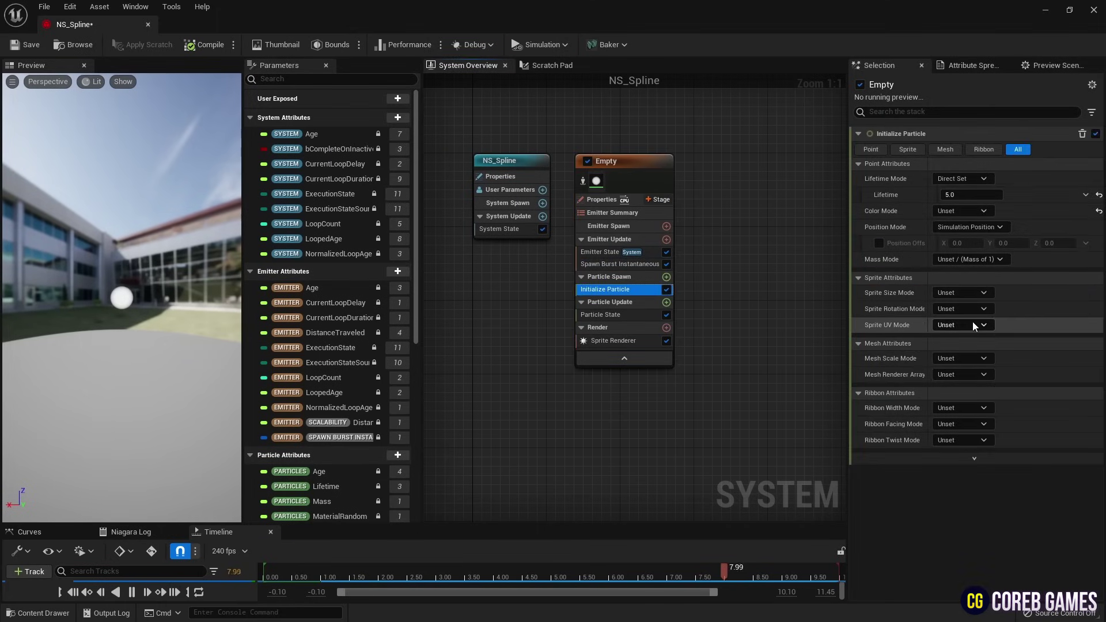
pyautogui.click(973, 294)
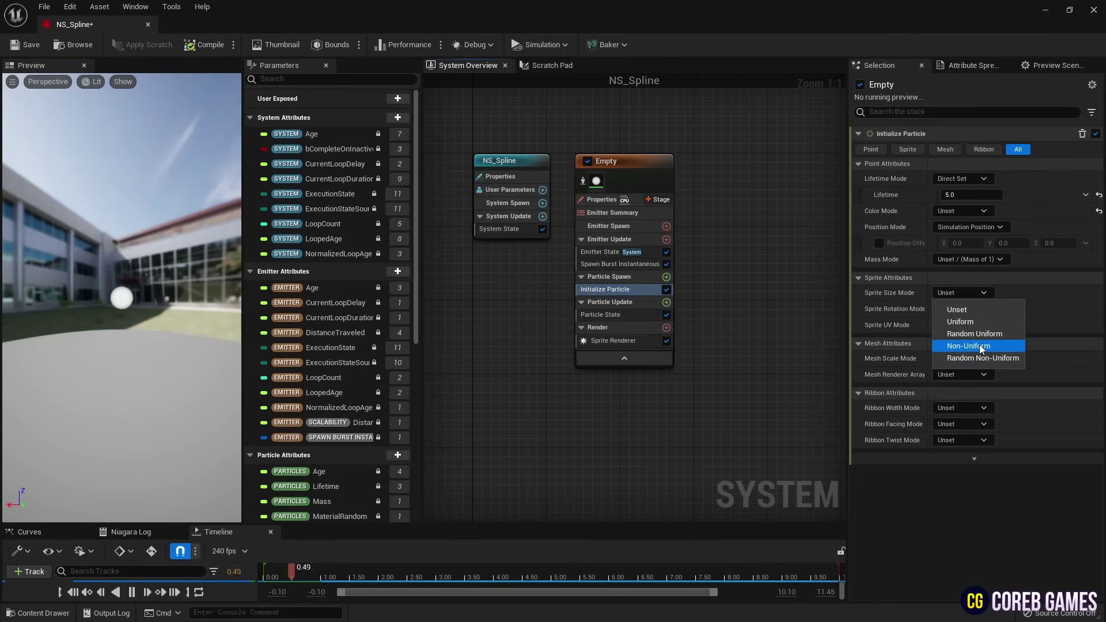
pyautogui.click(980, 322)
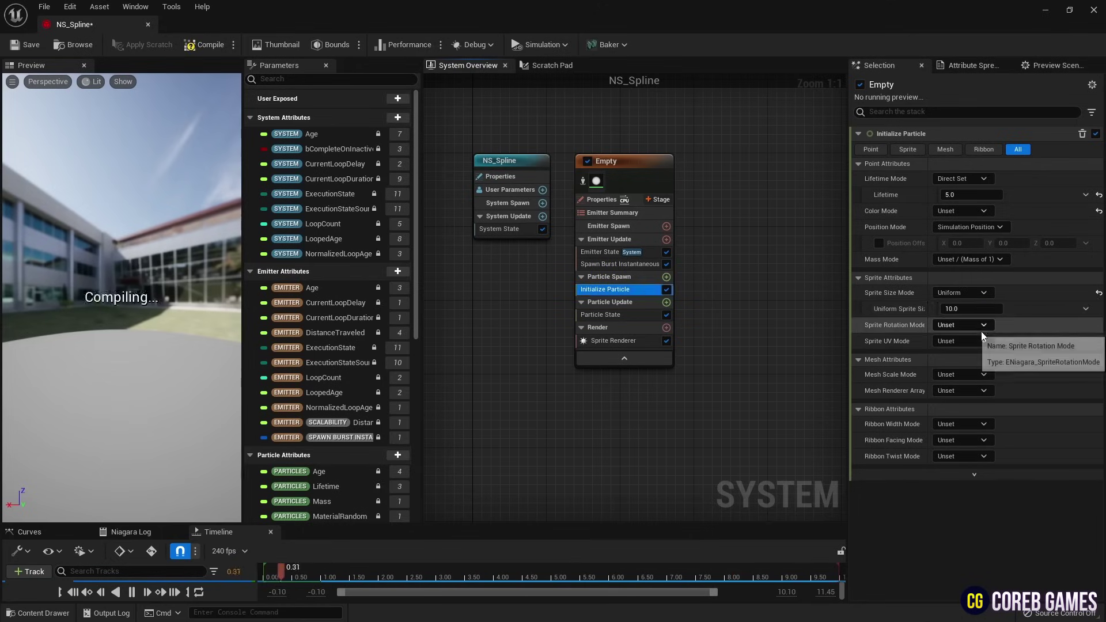
pyautogui.click(981, 310)
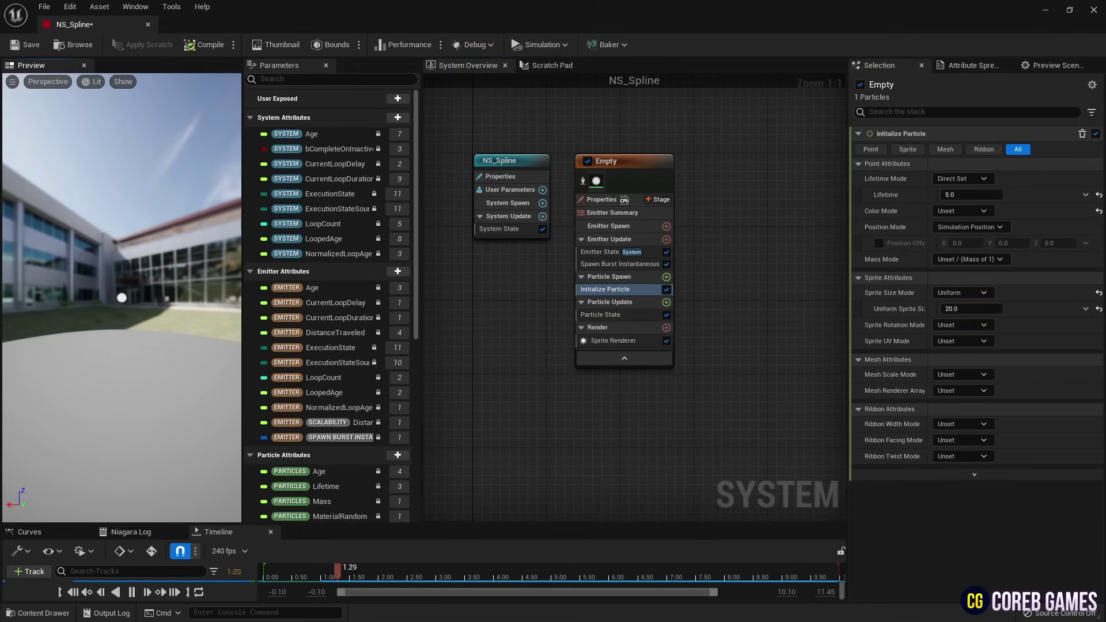
# - Add a Scale Color module to Particle Update and drive its Scale RGB with Make Vector from Linear Color RGB
pyautogui.click(667, 302)
pyautogui.write('sca')
pyautogui.press('Return')
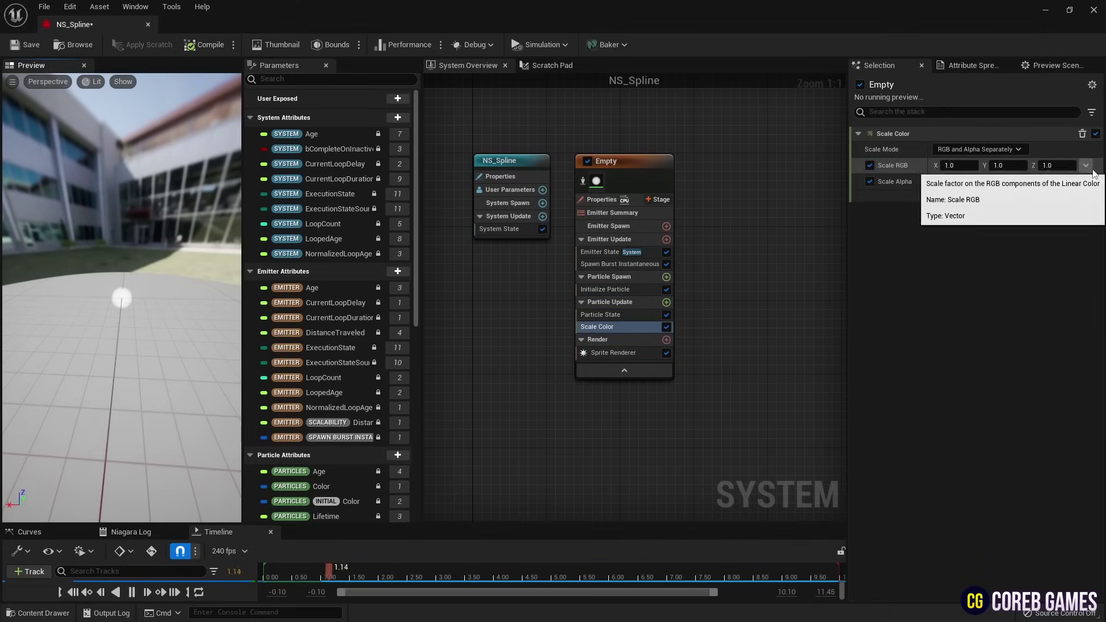
pyautogui.click(1092, 168)
pyautogui.write('line')
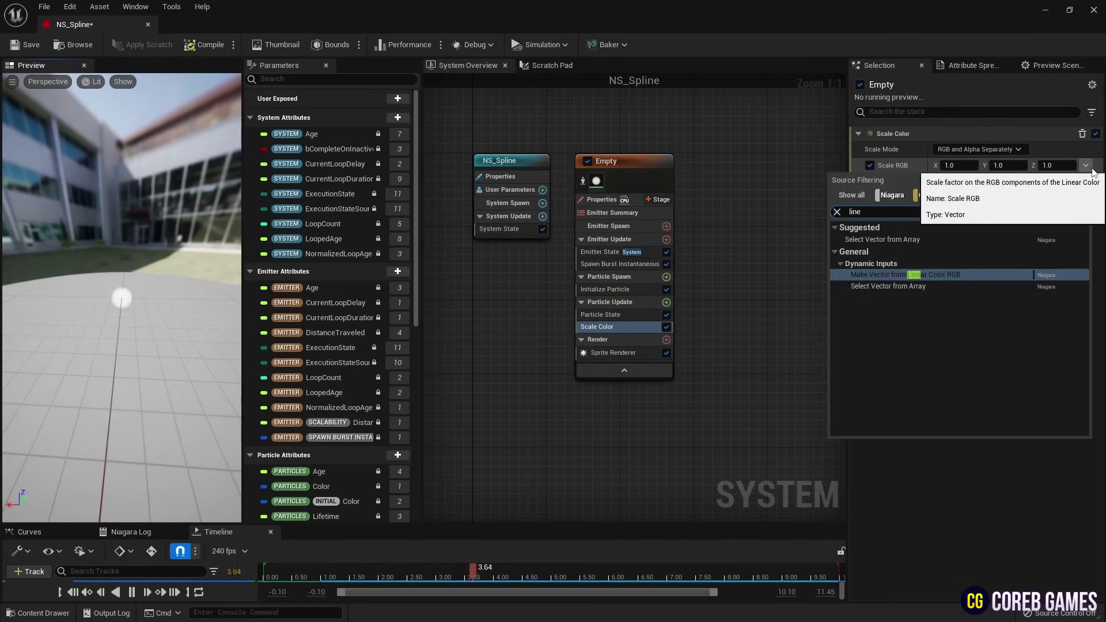
pyautogui.press('Return')
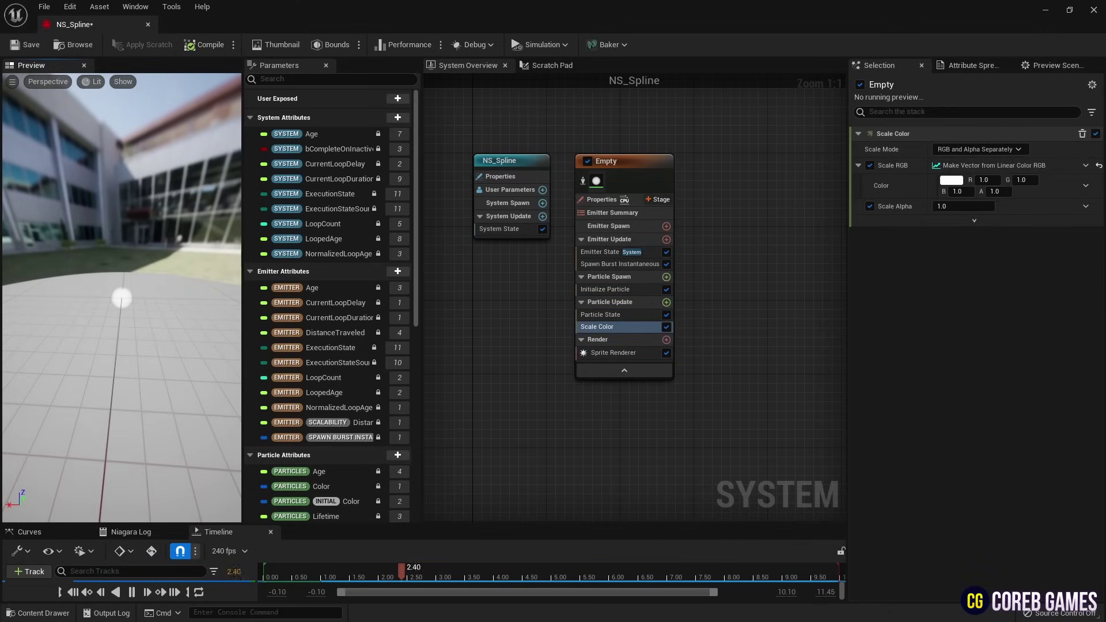
# - Set the Scale Color module's color to R 0, G 0 and B 10
pyautogui.click(959, 192)
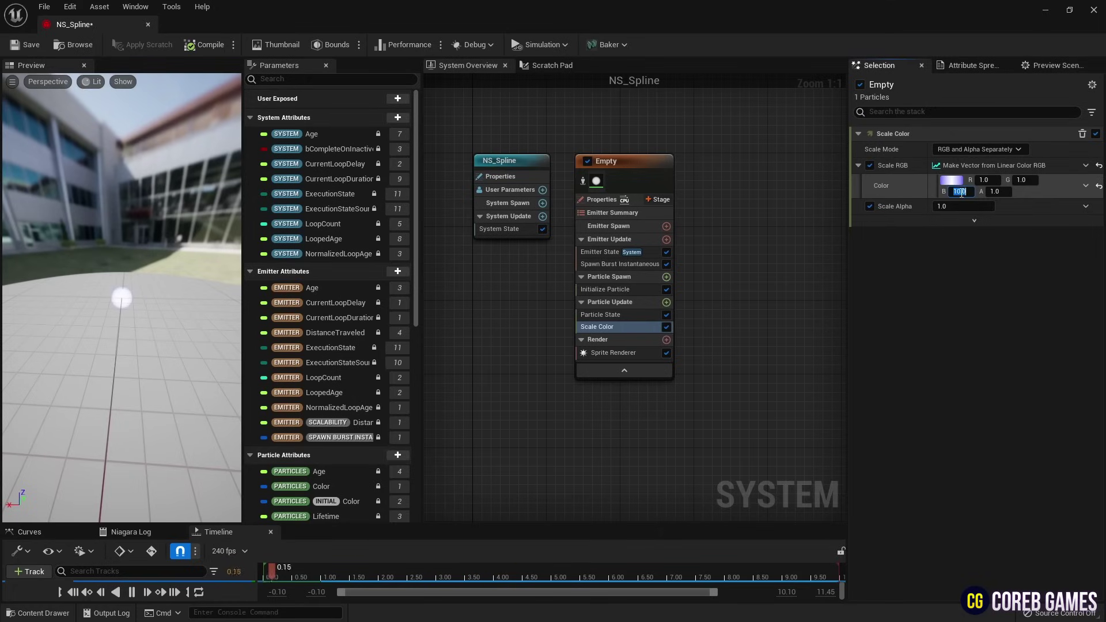
pyautogui.write('10')
pyautogui.click(987, 179)
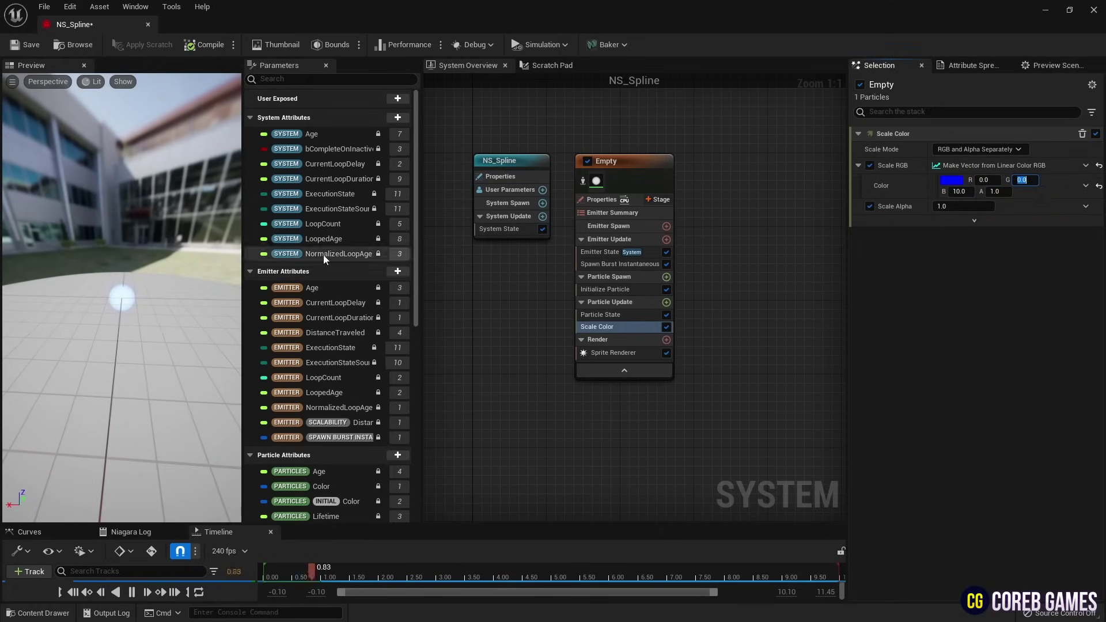
pyautogui.scroll(2, 165, 294)
pyautogui.moveTo(165, 294); pyautogui.dragTo(169, 324)
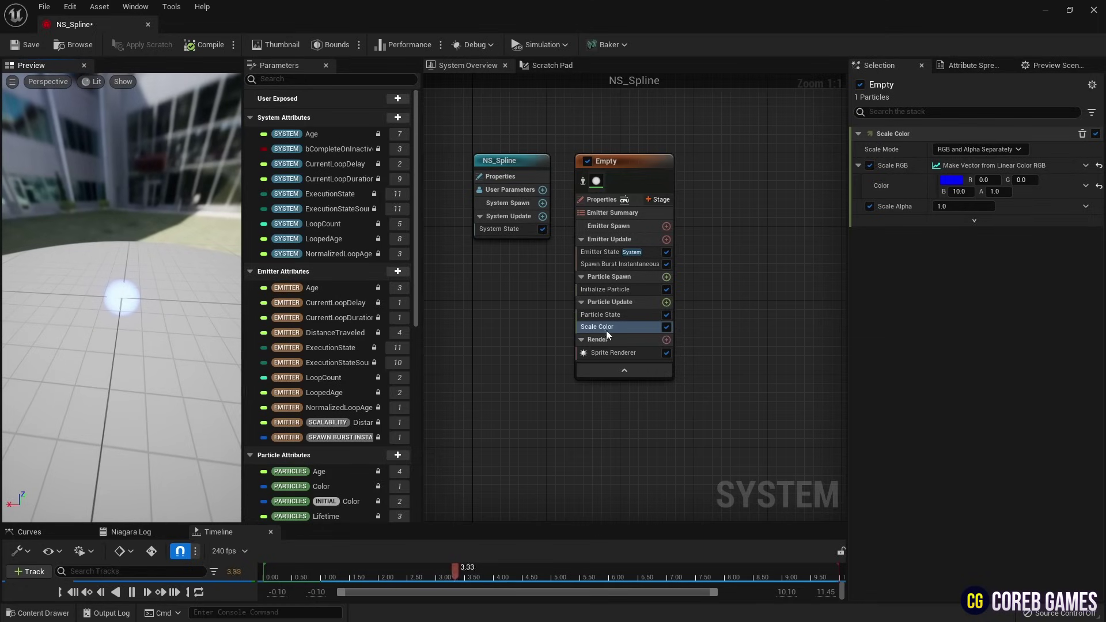
# - Add a new Scratch Pad module to the Empty emitter's Particle Update stage
pyautogui.click(666, 302)
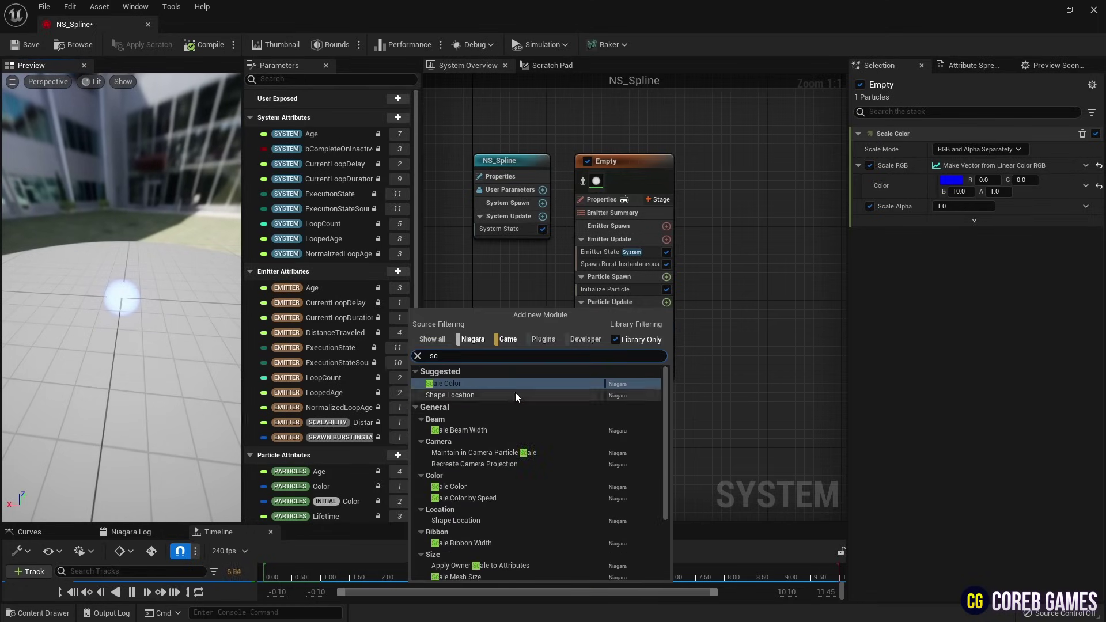
pyautogui.write('scr')
pyautogui.click(571, 416)
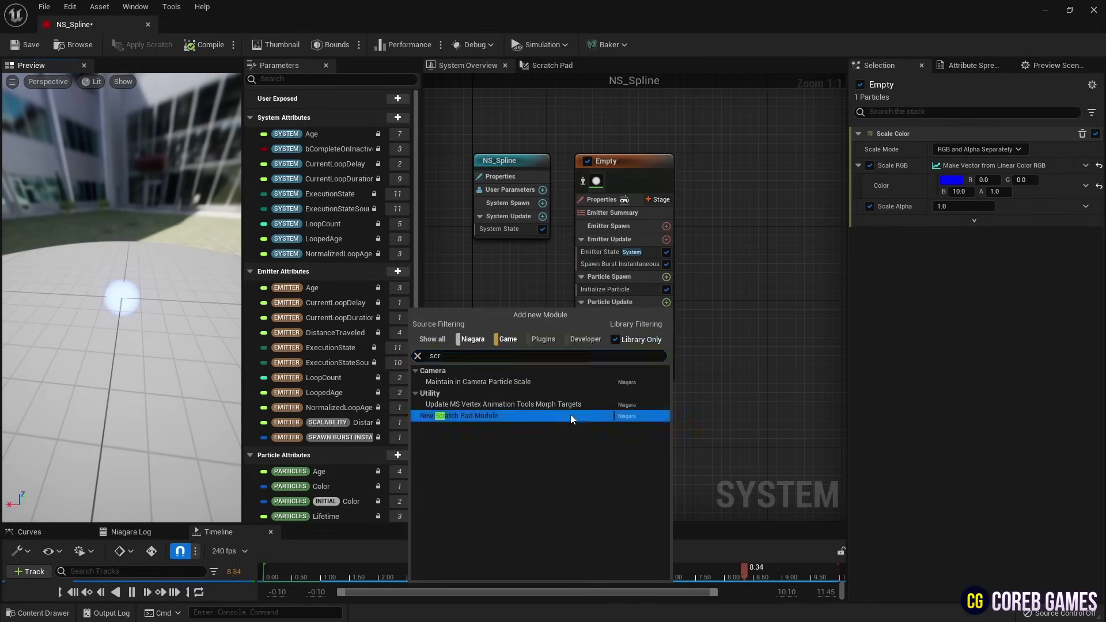
# - Add a Spline data interface input to the scratch module's Map Get node and rename it Spline
pyautogui.scroll(3, 677, 284)
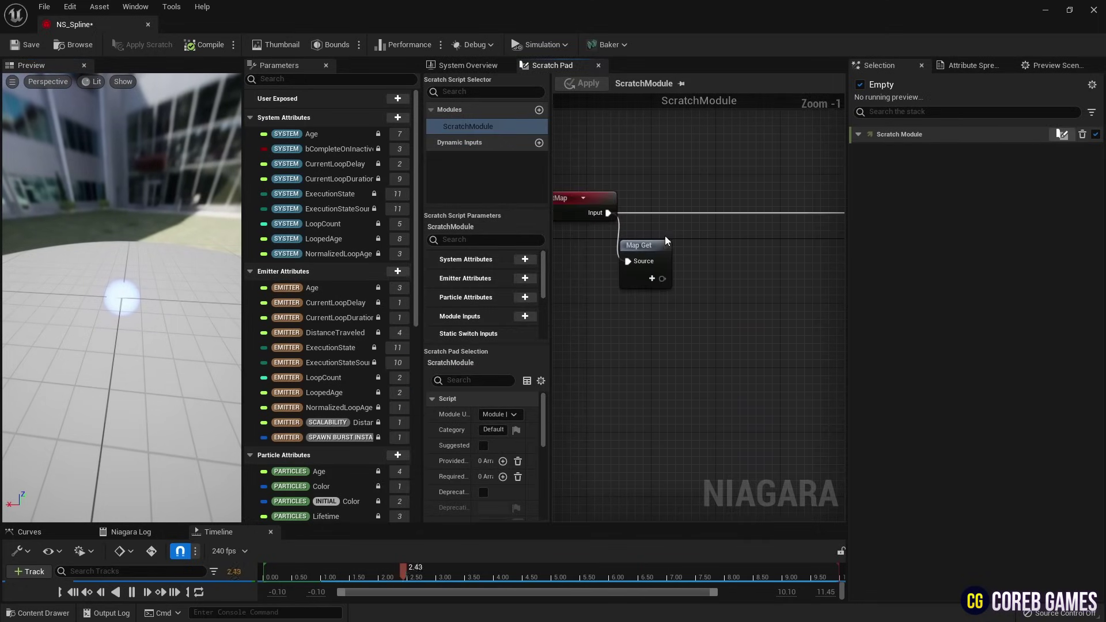
pyautogui.moveTo(730, 306); pyautogui.dragTo(727, 280, button='right')
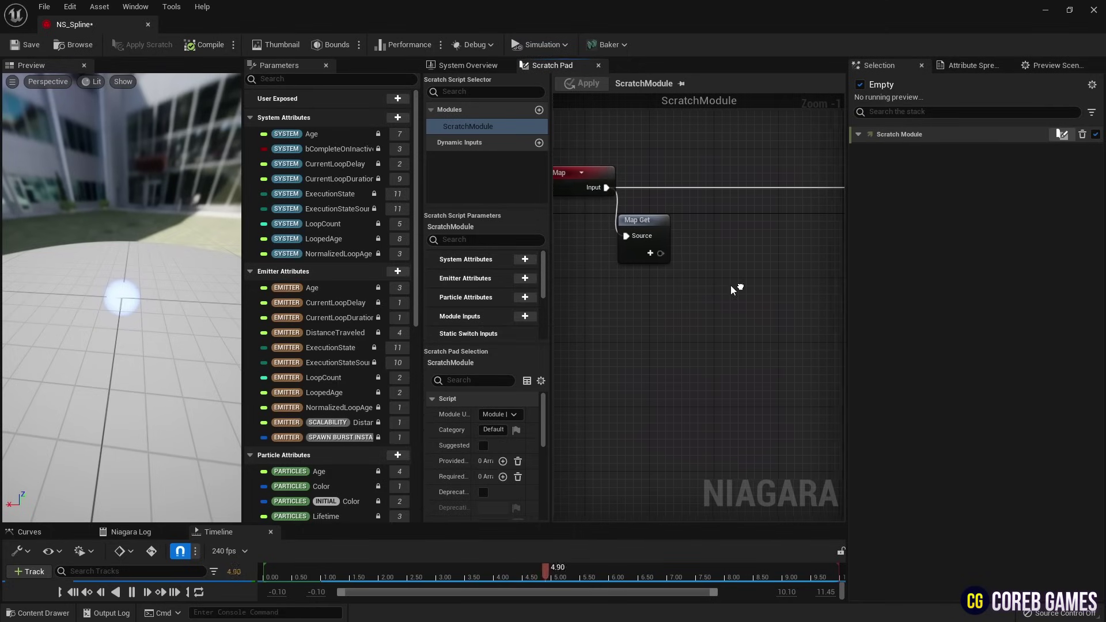
pyautogui.click(649, 253)
pyautogui.write('spline')
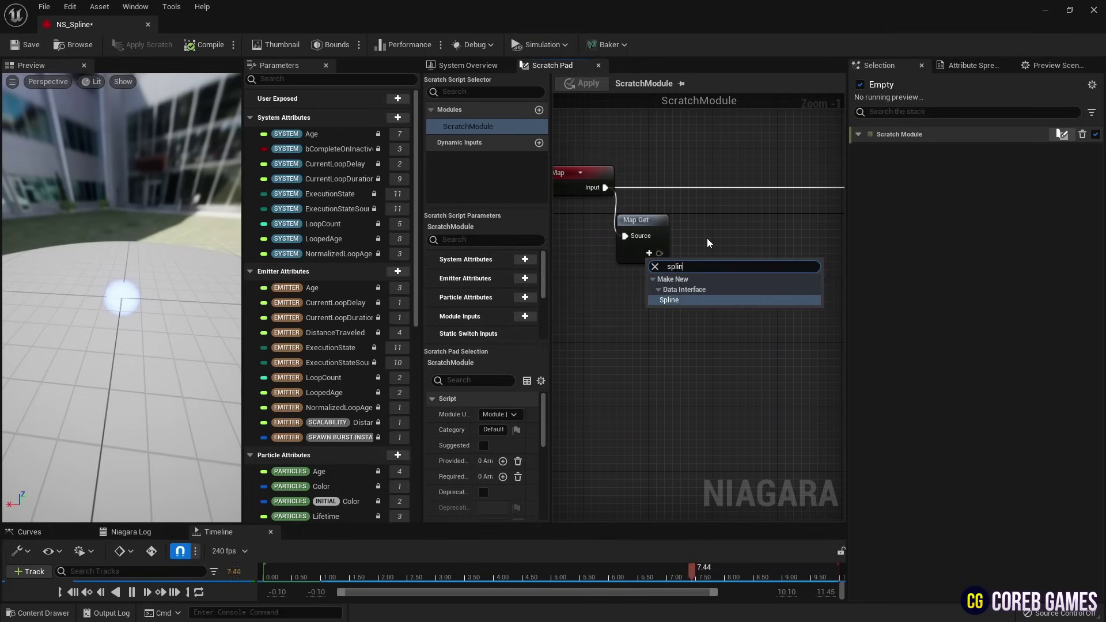
pyautogui.press('Return')
pyautogui.rightClick(687, 255)
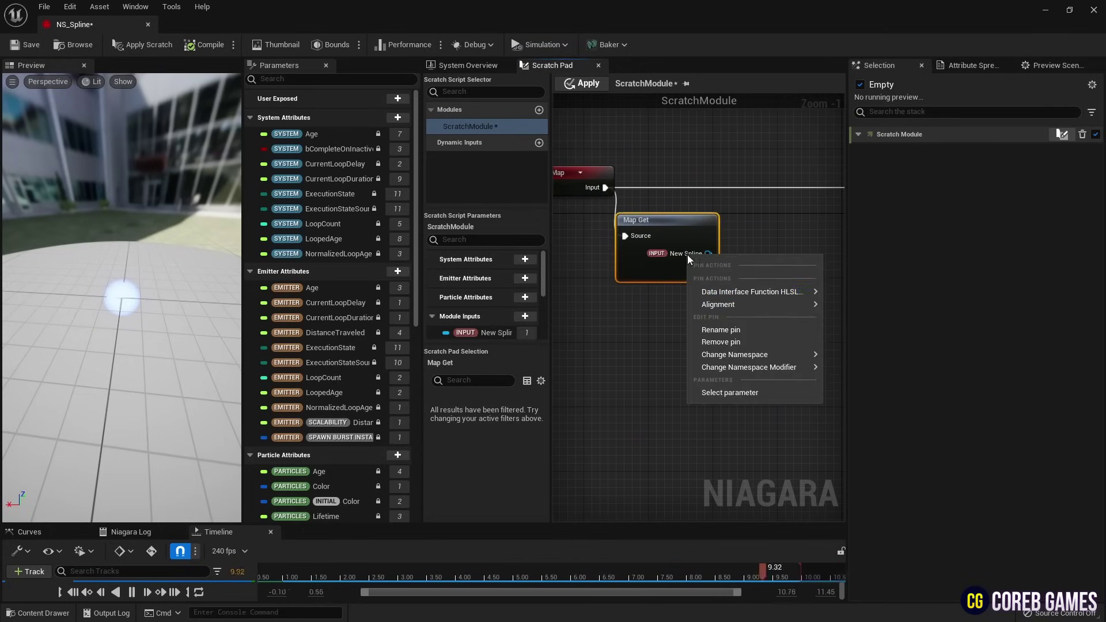
pyautogui.click(730, 330)
pyautogui.press('Return')
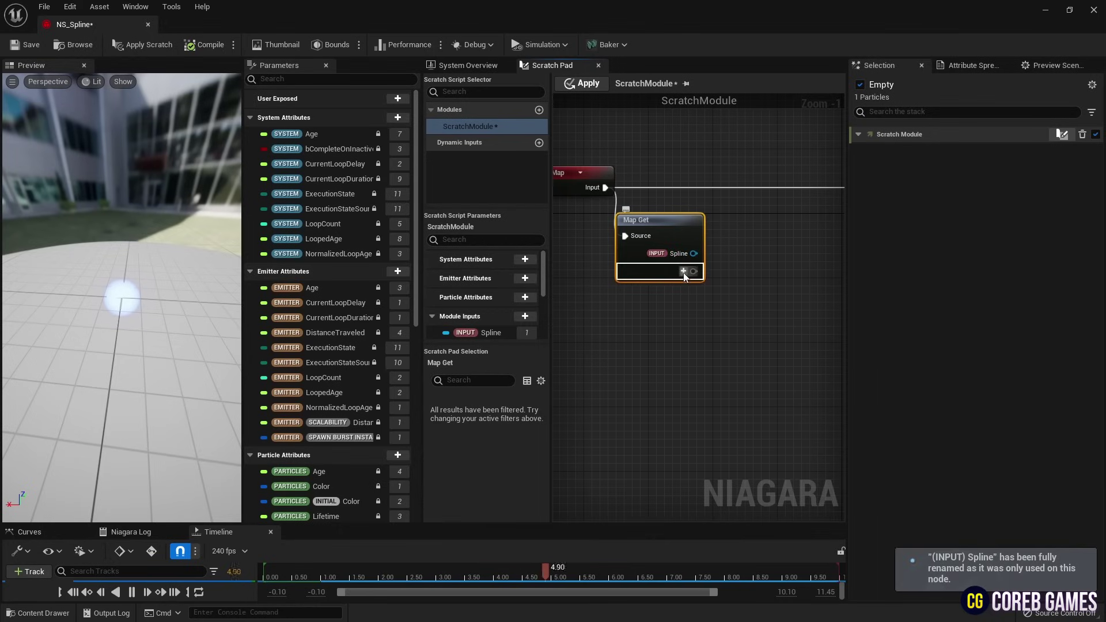
# - Add the Emitter Age parameter to the Map Get node
pyautogui.click(683, 272)
pyautogui.write('age')
pyautogui.click(744, 383)
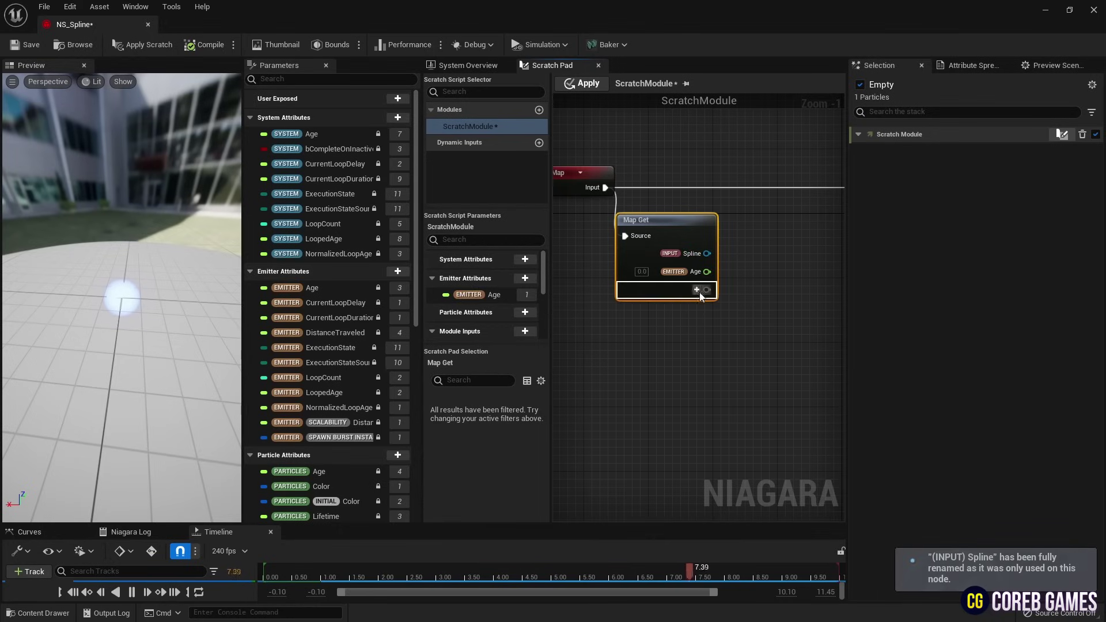
# - Add a float input to the Map Get node and rename it Speed
pyautogui.click(697, 291)
pyautogui.write('float')
pyautogui.press('Return')
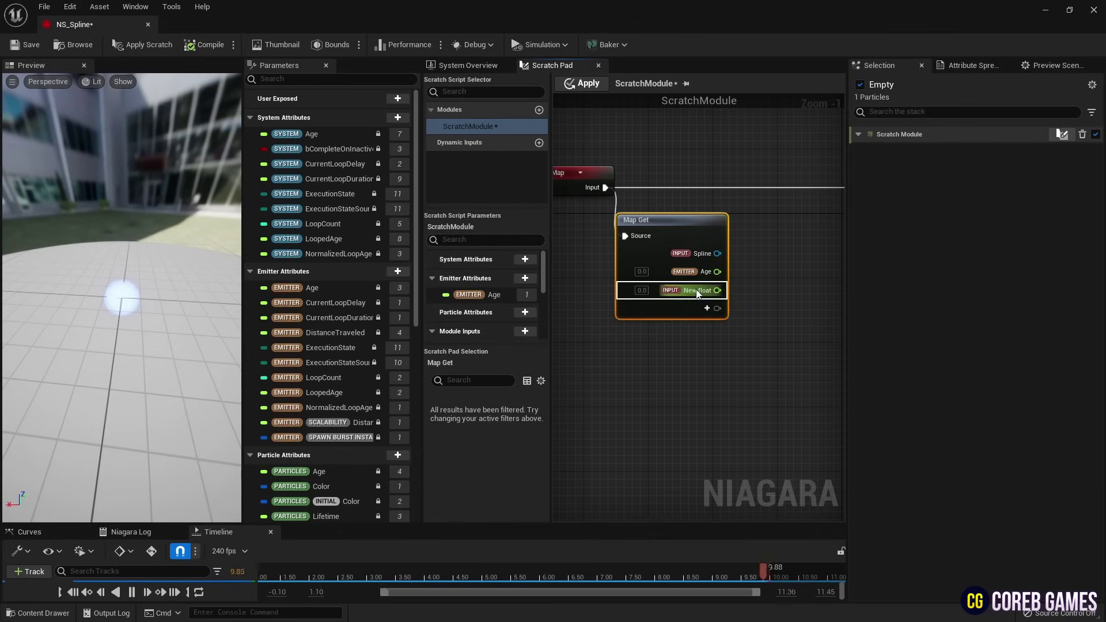
pyautogui.rightClick(697, 290)
pyautogui.click(741, 336)
pyautogui.write('Sp')
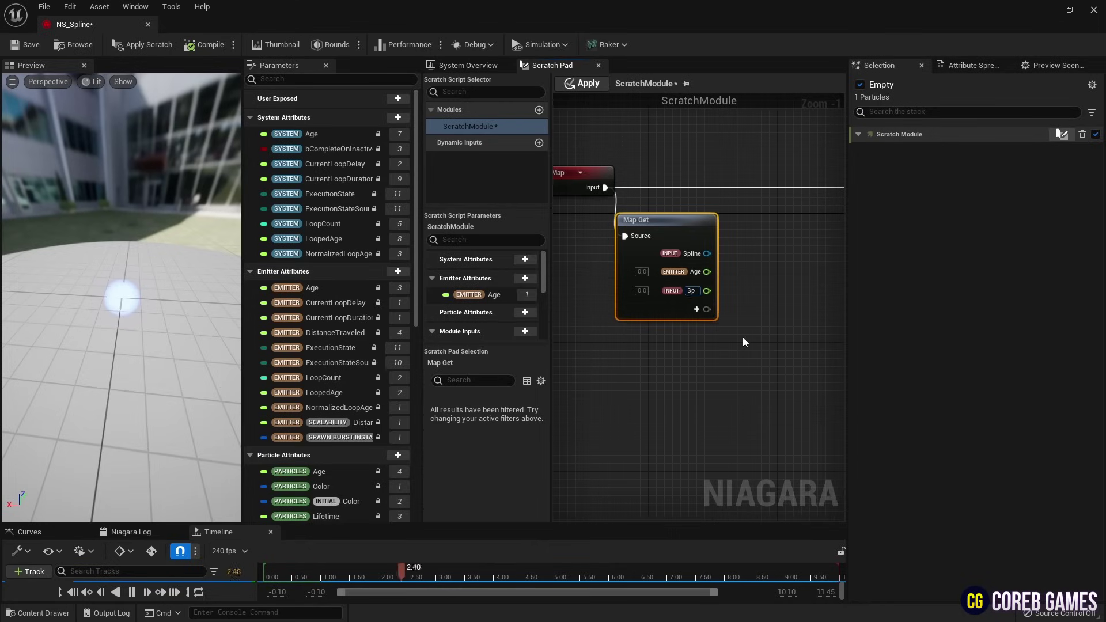
pyautogui.write('eed')
pyautogui.press('Return')
# - Place a Multiply node beside the Map Get node and connect Age to input A and Speed to input B
pyautogui.scroll(-1, 742, 337)
pyautogui.moveTo(732, 165); pyautogui.dragTo(554, 242)
pyautogui.moveTo(712, 228); pyautogui.dragTo(672, 227)
pyautogui.click(721, 240)
pyautogui.moveTo(721, 240); pyautogui.dragTo(675, 227, button='right')
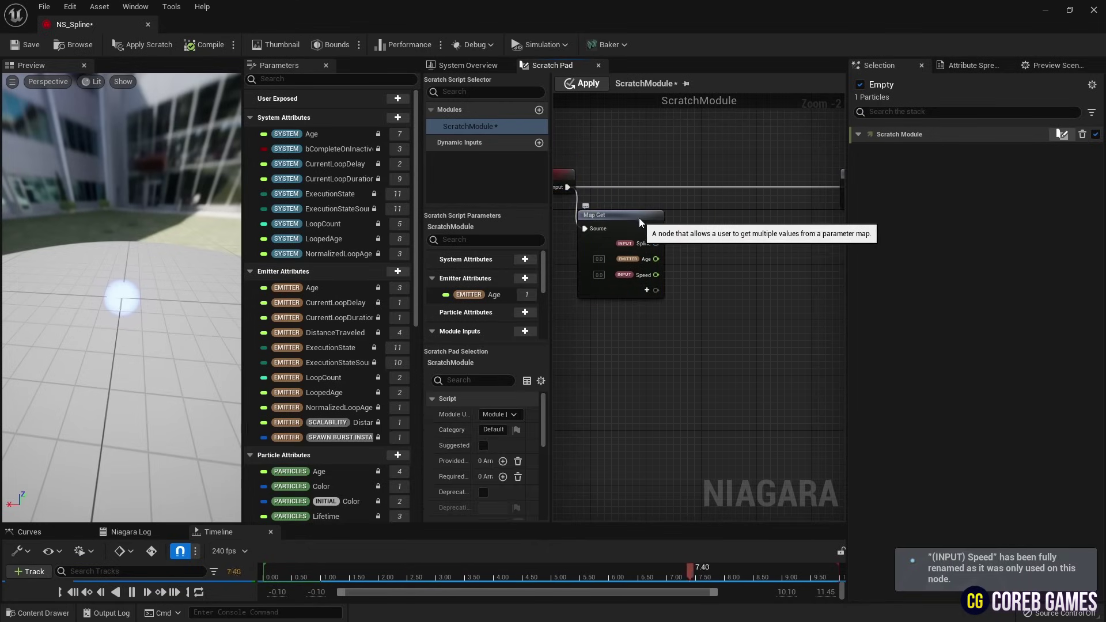
pyautogui.moveTo(639, 217); pyautogui.dragTo(611, 216)
pyautogui.click(674, 237)
pyautogui.press('m')
pyautogui.click(674, 237)
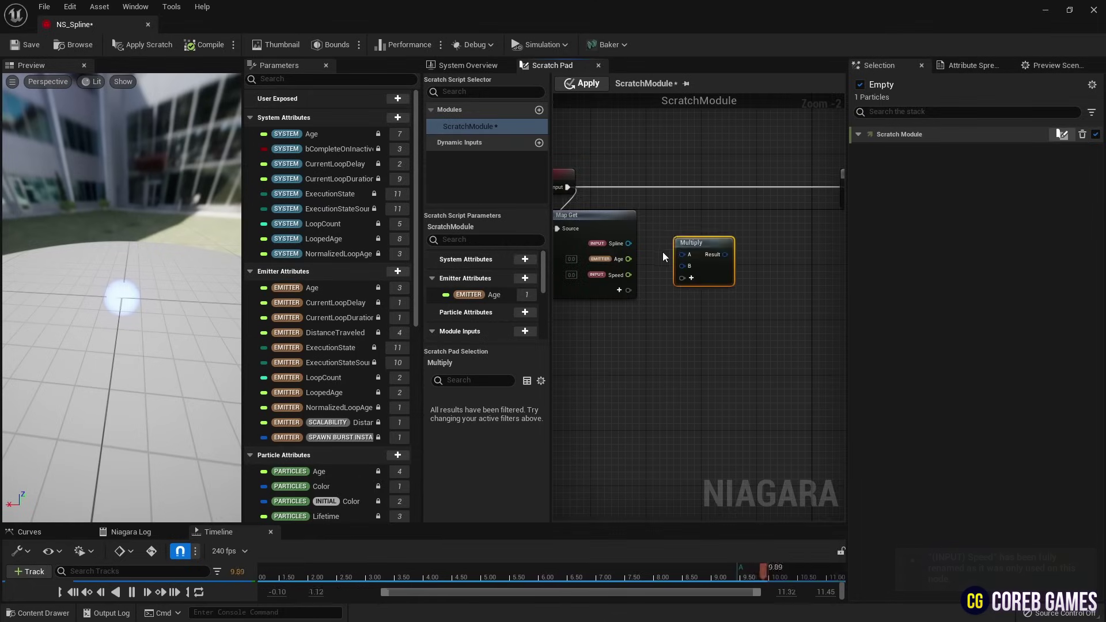
pyautogui.scroll(2, 663, 256)
pyautogui.moveTo(689, 254)
pyautogui.mouseDown()
pyautogui.moveTo(617, 261)
pyautogui.moveTo(690, 270)
pyautogui.moveTo(671, 267)
pyautogui.mouseUp()
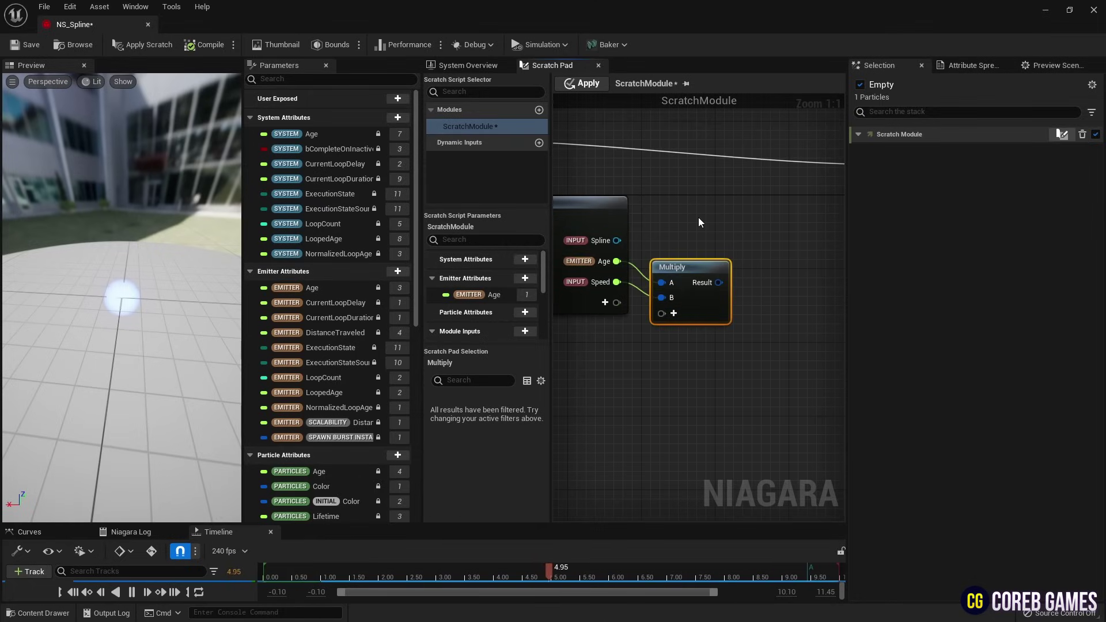
# - Add a Sample Spline Position by Unit Distance WS node fed by the Spline input and place it above the Multiply node's level
pyautogui.click(699, 218)
pyautogui.moveTo(699, 218); pyautogui.dragTo(668, 177, button='right')
pyautogui.moveTo(586, 199); pyautogui.dragTo(739, 199)
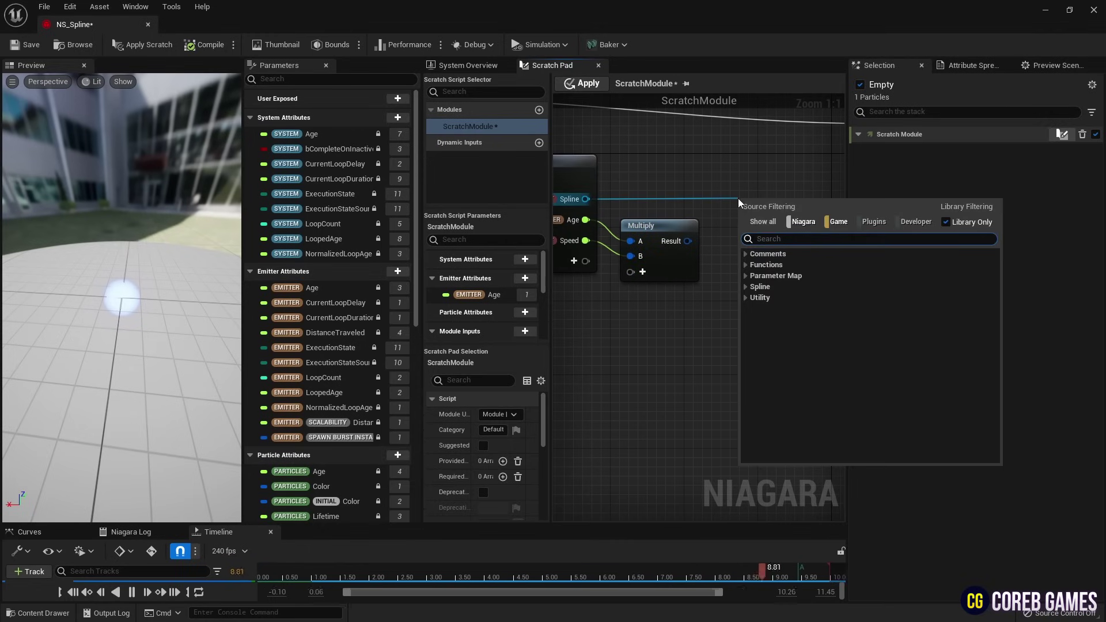
pyautogui.write('sp')
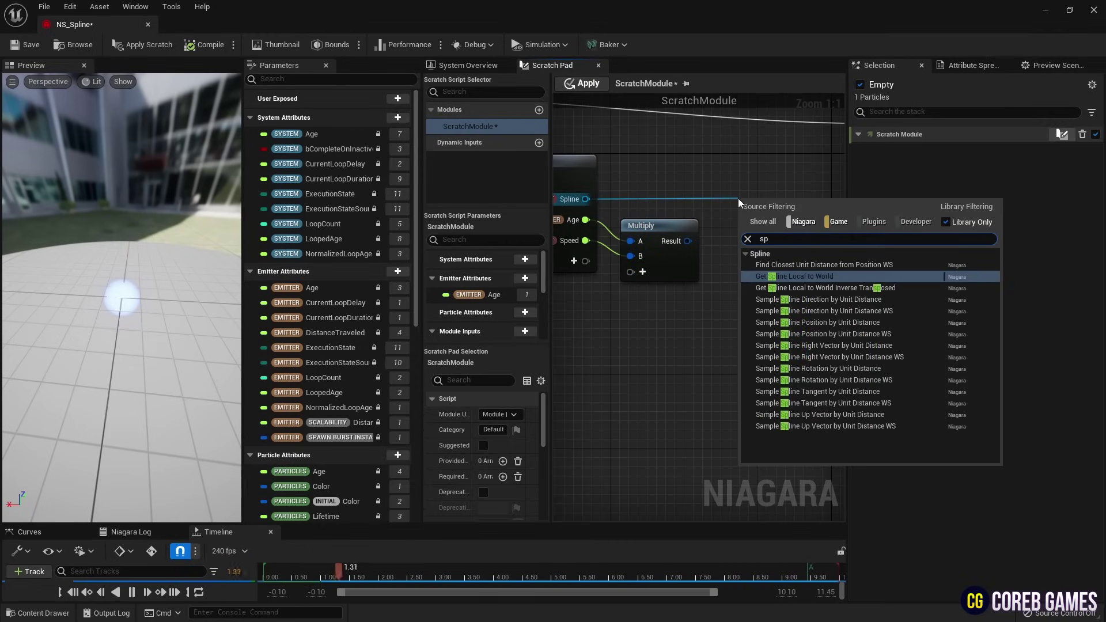
pyautogui.click(868, 335)
pyautogui.moveTo(742, 216); pyautogui.dragTo(686, 259, button='right')
pyautogui.moveTo(734, 256)
pyautogui.mouseDown()
pyautogui.moveTo(706, 228)
pyautogui.moveTo(734, 240)
pyautogui.mouseUp()
pyautogui.scroll(-2, 700, 260)
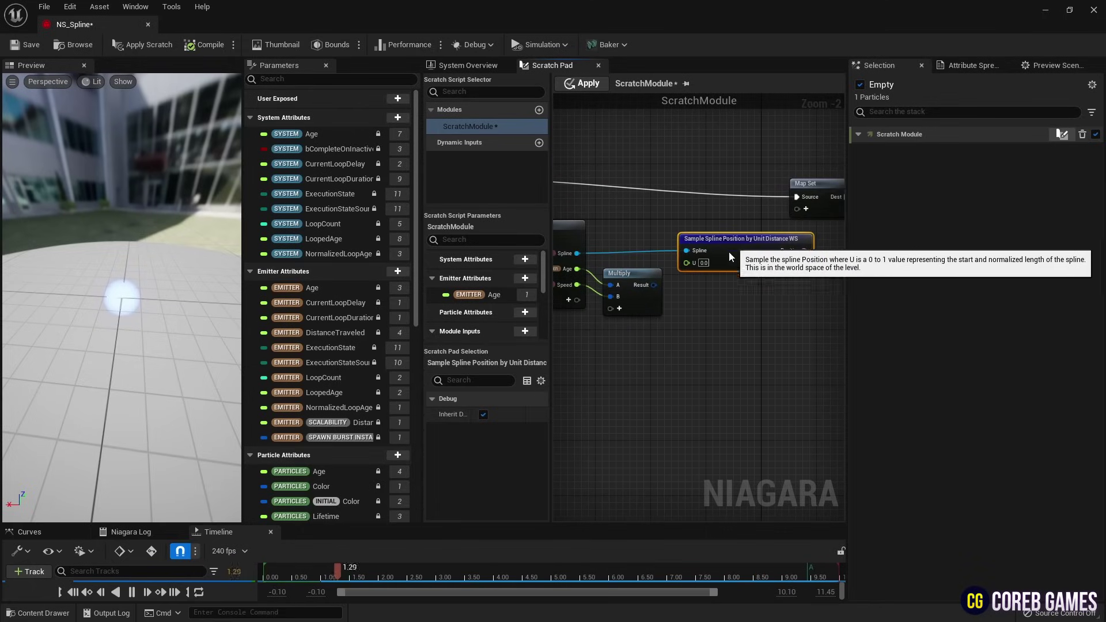
# - Add a Modulo node fed by the Multiply result
pyautogui.moveTo(654, 284); pyautogui.dragTo(691, 310)
pyautogui.write('modulo')
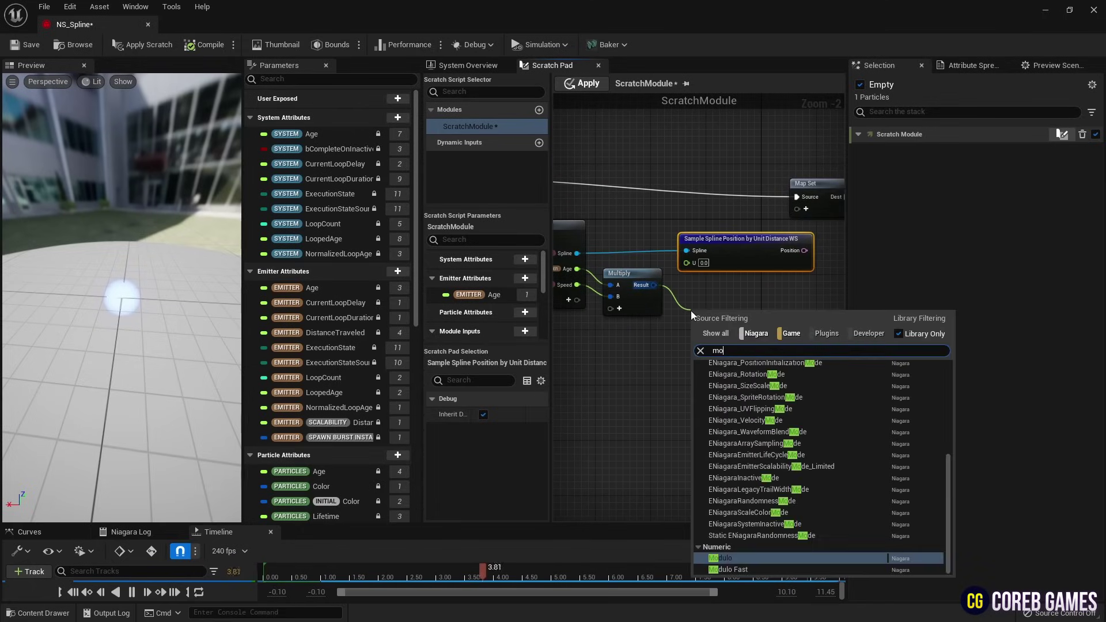
pyautogui.press('Return')
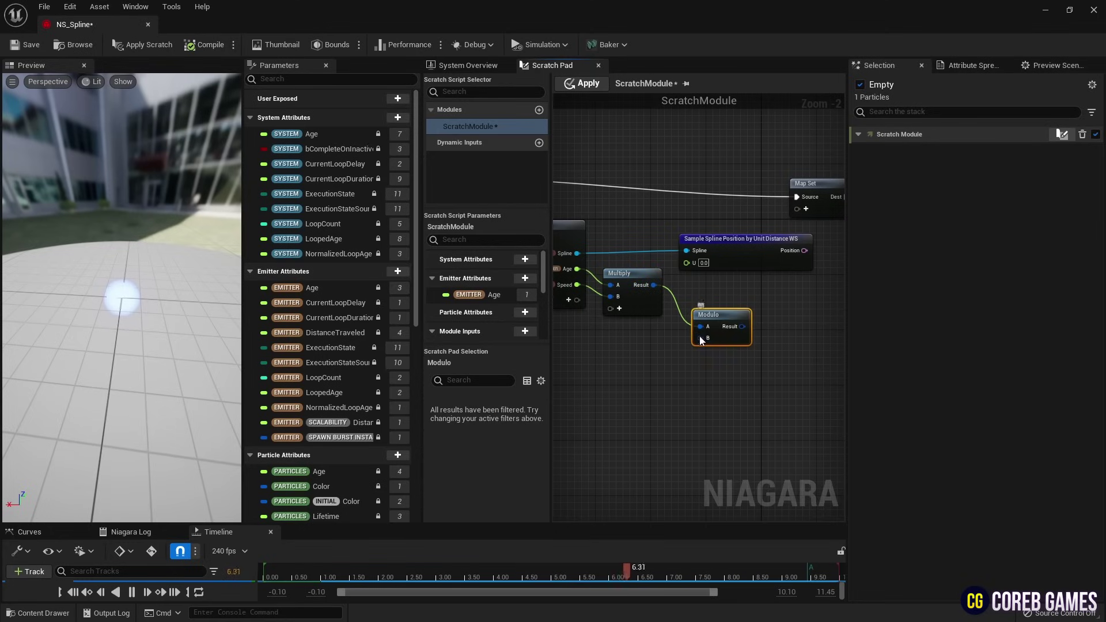
# - Convert the Modulo node's B input to float, set it to 1, and connect the Modulo result to the spline sampler's U input
pyautogui.rightClick(700, 338)
pyautogui.moveTo(734, 364)
pyautogui.click(939, 391)
pyautogui.click(717, 340)
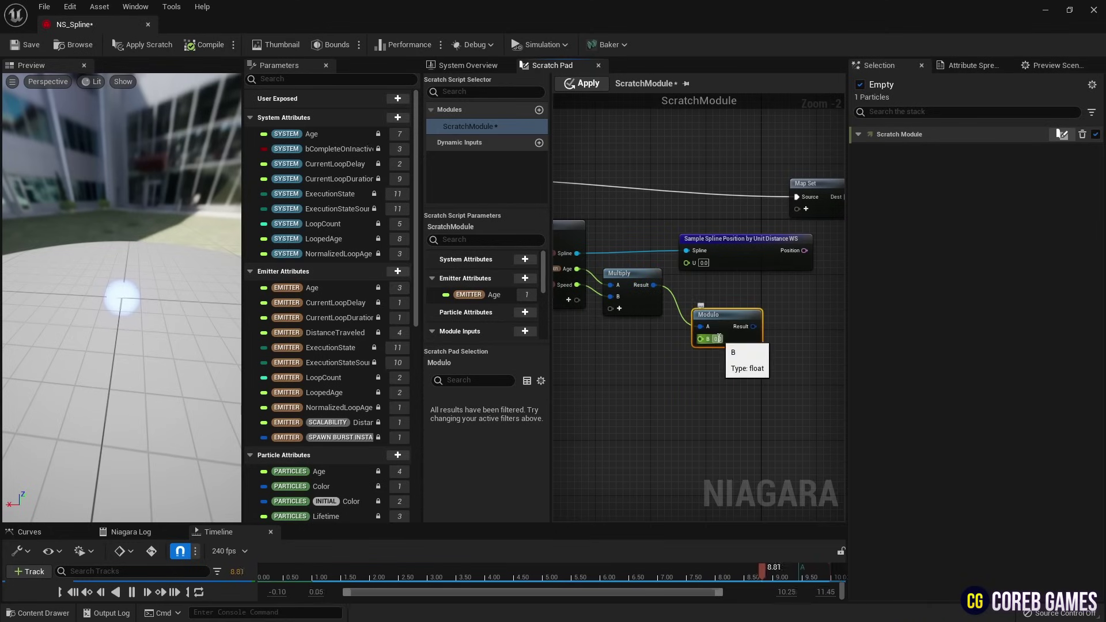
pyautogui.write('1')
pyautogui.click(714, 365)
pyautogui.moveTo(721, 320); pyautogui.dragTo(693, 277)
pyautogui.moveTo(751, 281); pyautogui.dragTo(655, 301, button='right')
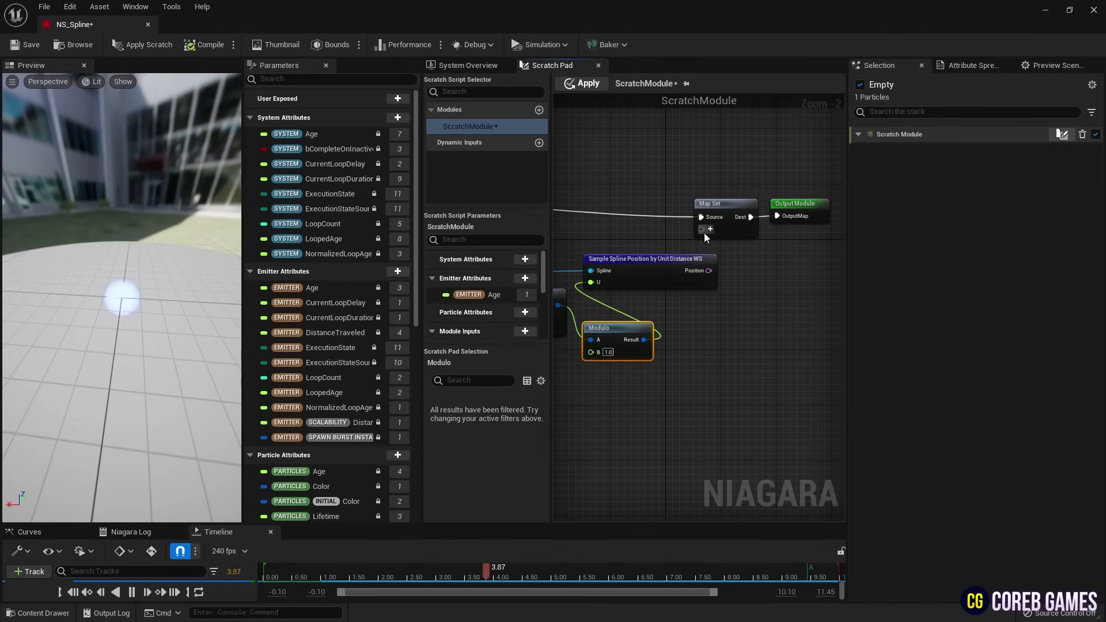
# - Write the sampled spline position to Particles Position on the Map Set node and apply the scratch module
pyautogui.click(711, 228)
pyautogui.write('pos')
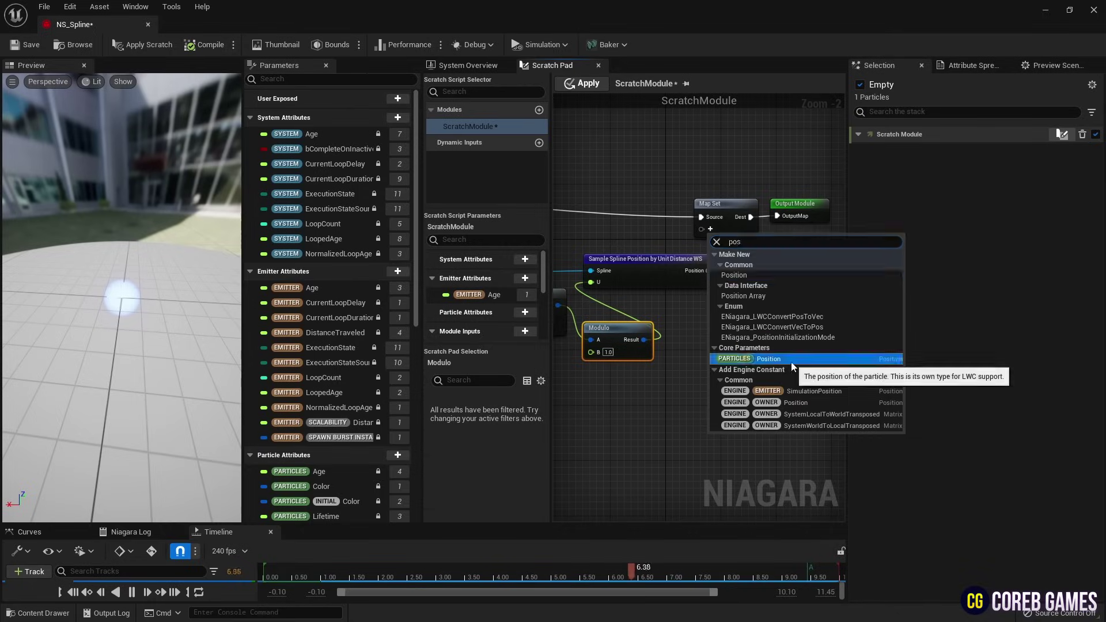
pyautogui.click(789, 360)
pyautogui.moveTo(661, 259); pyautogui.dragTo(689, 256, button='right')
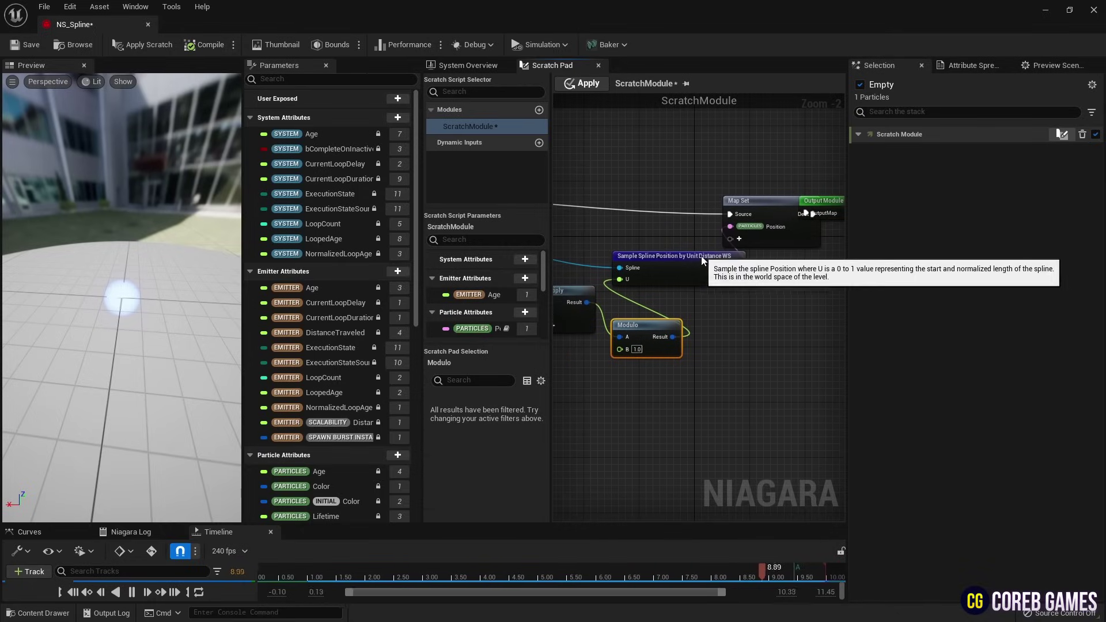
pyautogui.moveTo(702, 254); pyautogui.dragTo(702, 266)
pyautogui.click(583, 85)
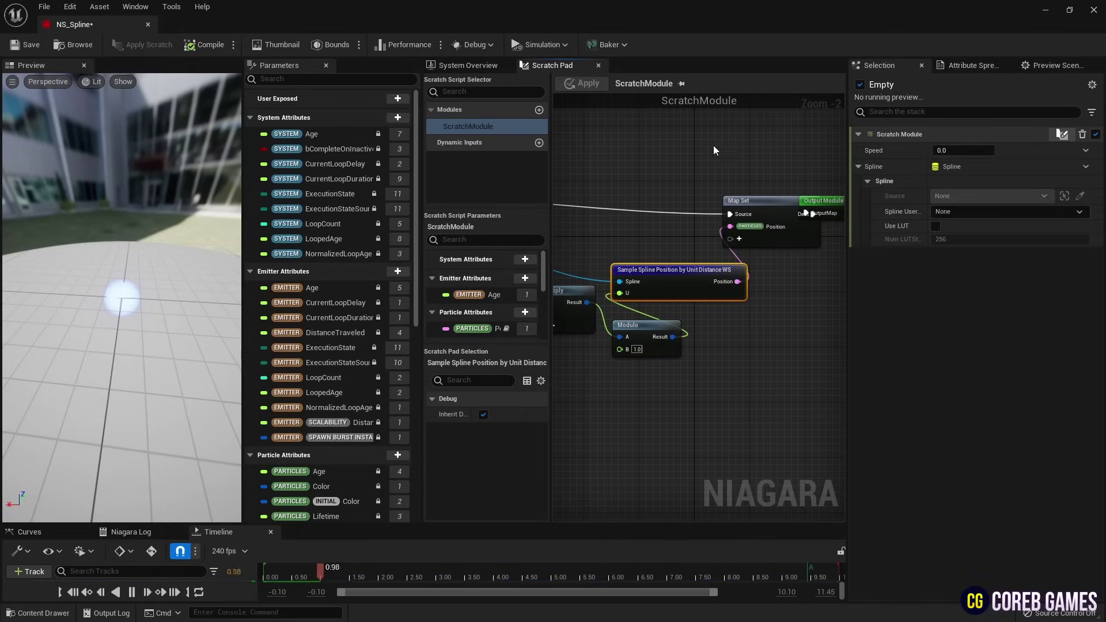
# - Add a user-exposed Spline parameter to the NS_Spline system and name it Spline
pyautogui.click(464, 65)
pyautogui.click(518, 191)
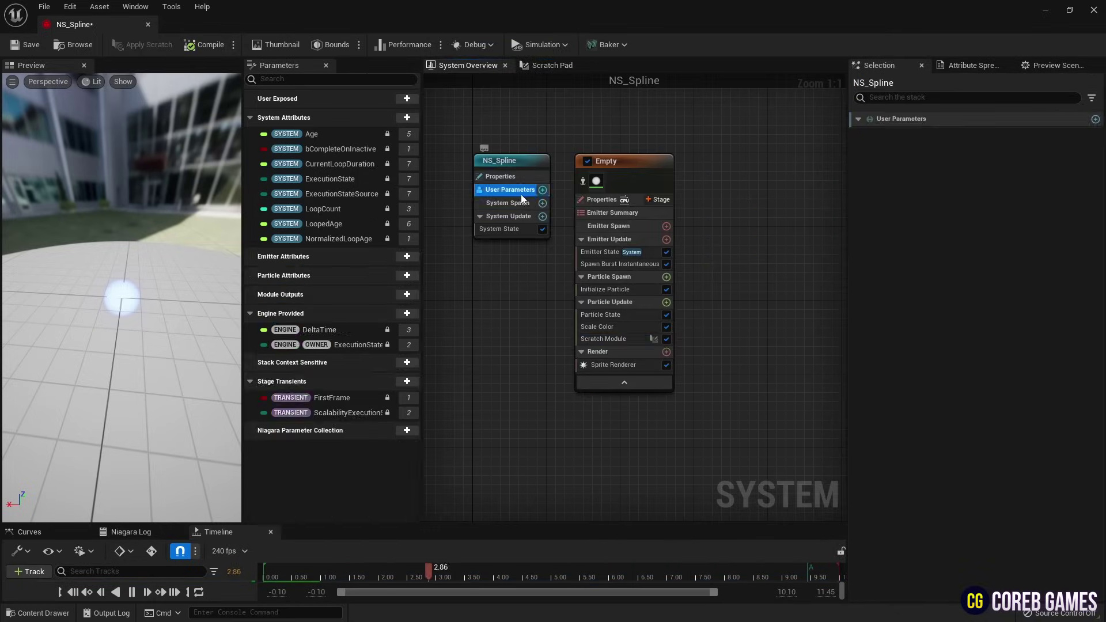
pyautogui.click(407, 99)
pyautogui.write('spl')
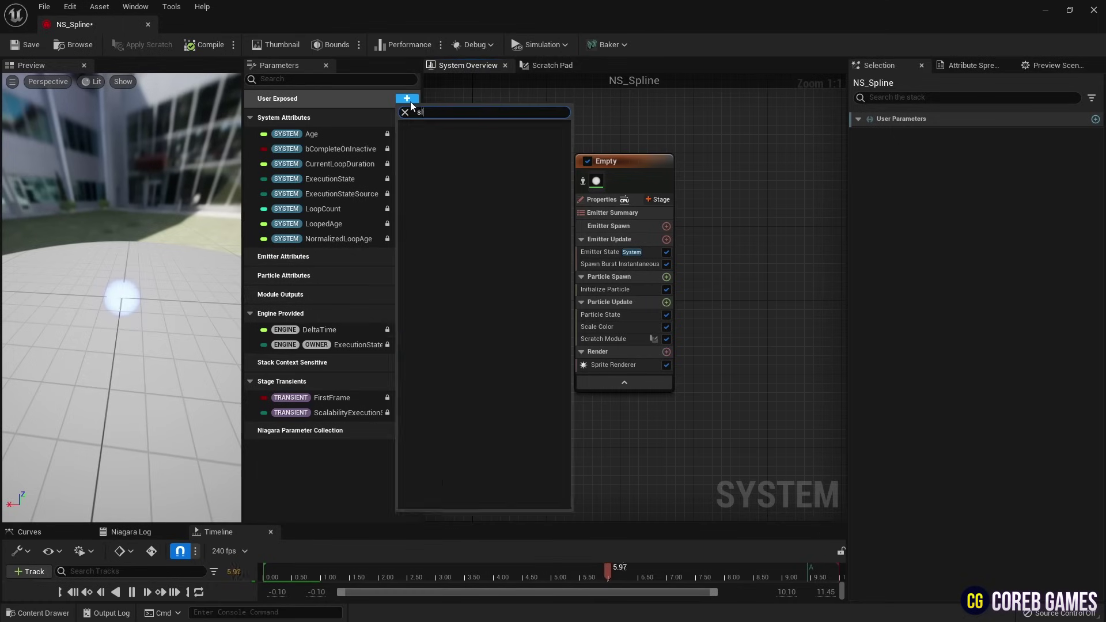
pyautogui.press('Return')
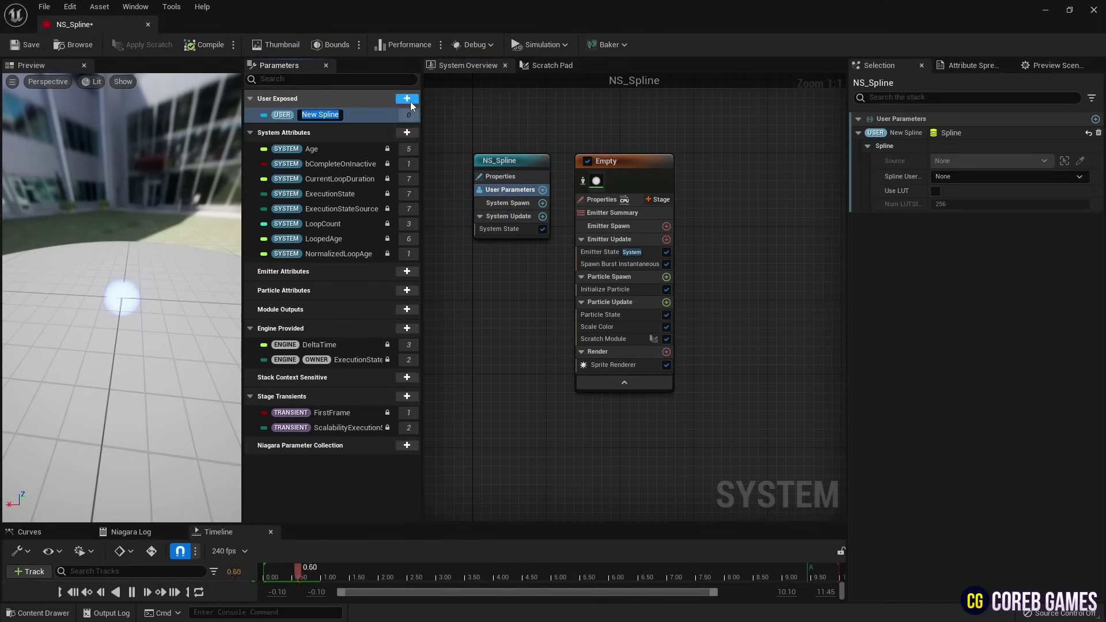
pyautogui.press('Return')
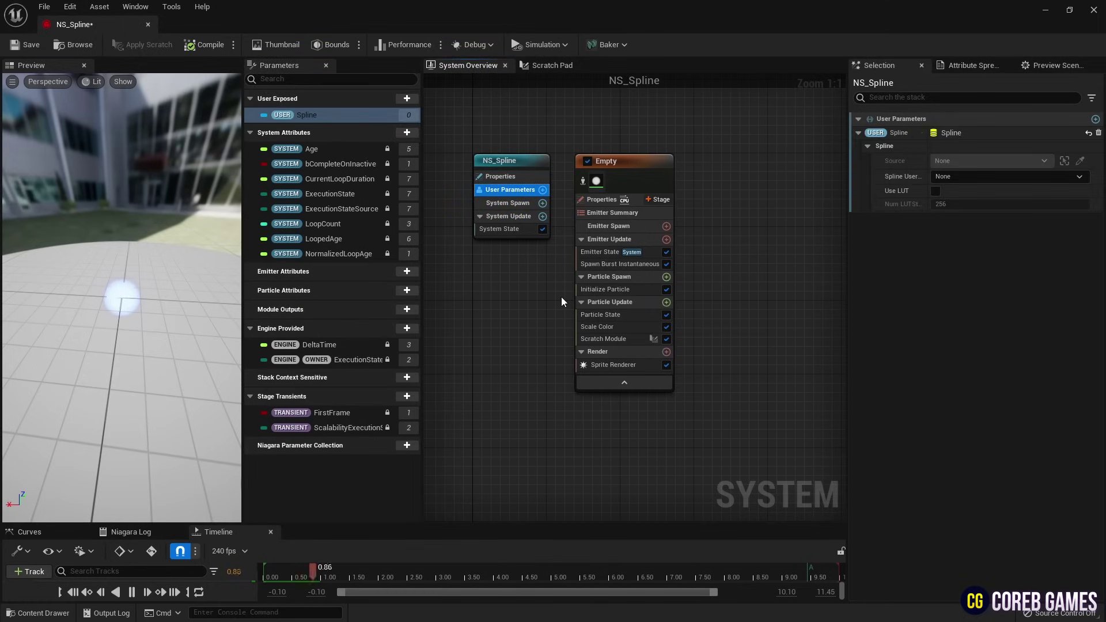
# - Link the Scratch Module's Spline input to the User Spline parameter
pyautogui.click(625, 337)
pyautogui.moveTo(341, 119); pyautogui.dragTo(965, 165)
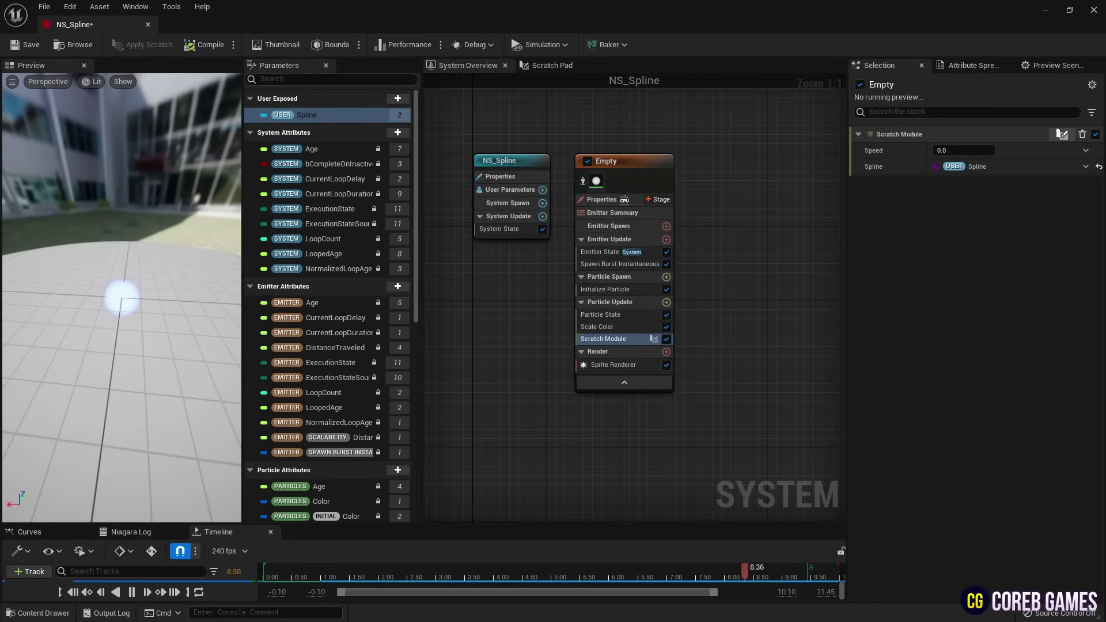
pyautogui.moveTo(734, 285); pyautogui.dragTo(705, 285, button='right')
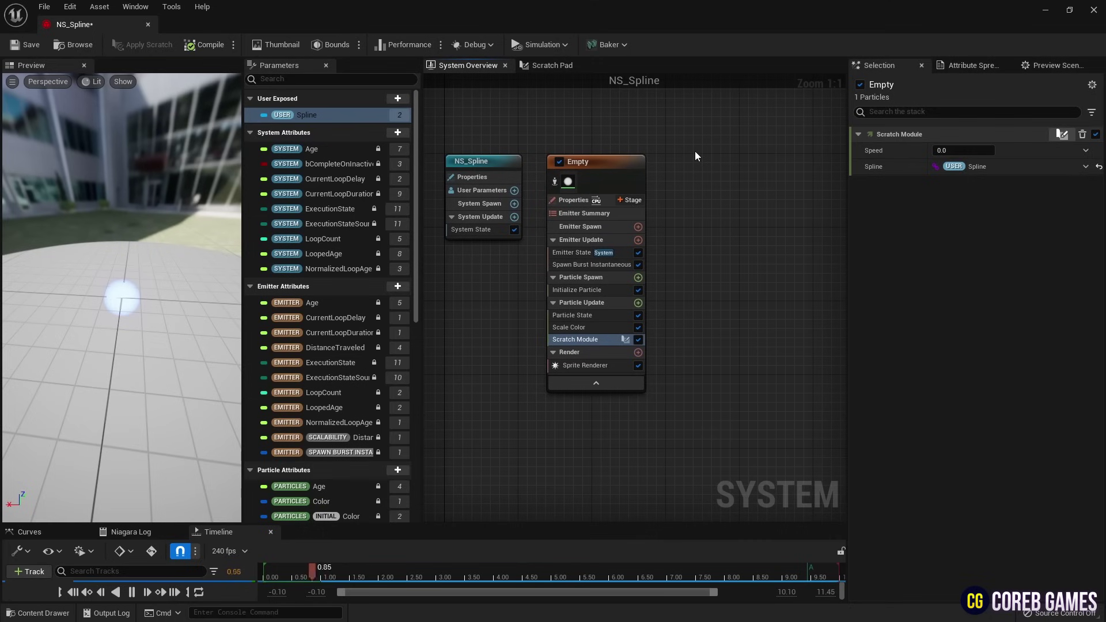
# - Rename the Empty emitter as Base
pyautogui.click(610, 159)
pyautogui.rightClick(611, 158)
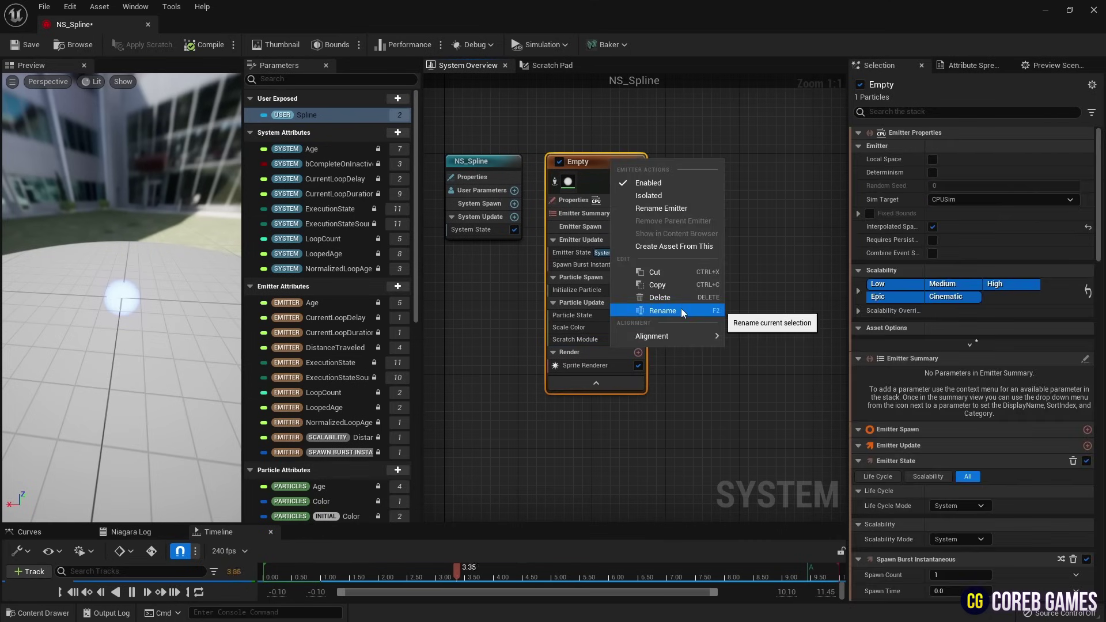
pyautogui.click(681, 309)
pyautogui.write('Base')
pyautogui.press('Return')
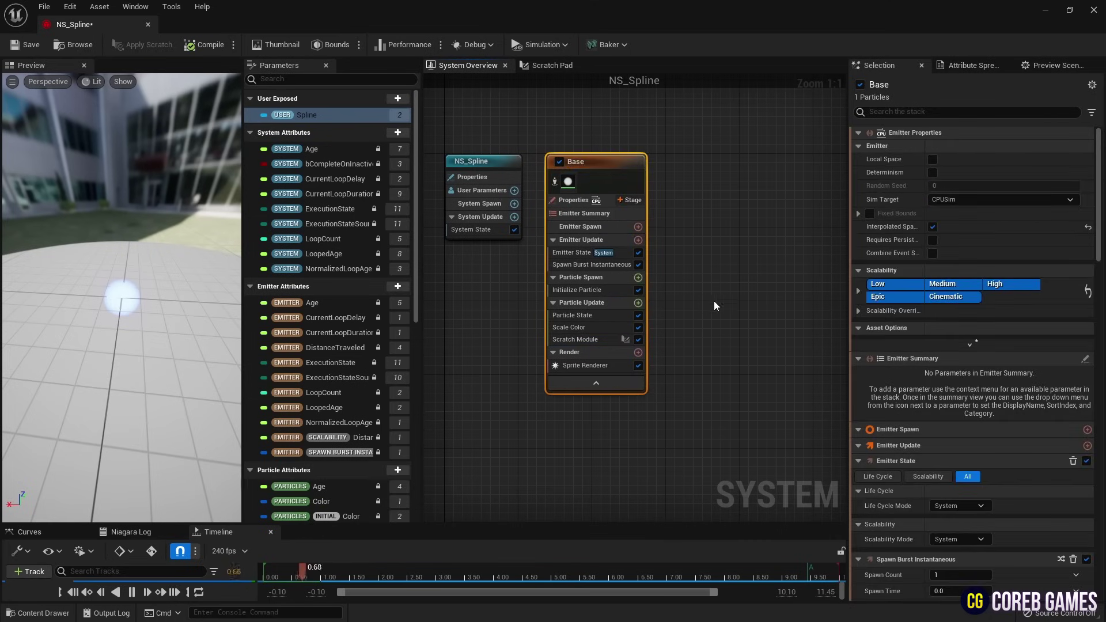
# - Add a second emitter from the Empty template beside the Base emitter
pyautogui.rightClick(655, 166)
pyautogui.click(681, 184)
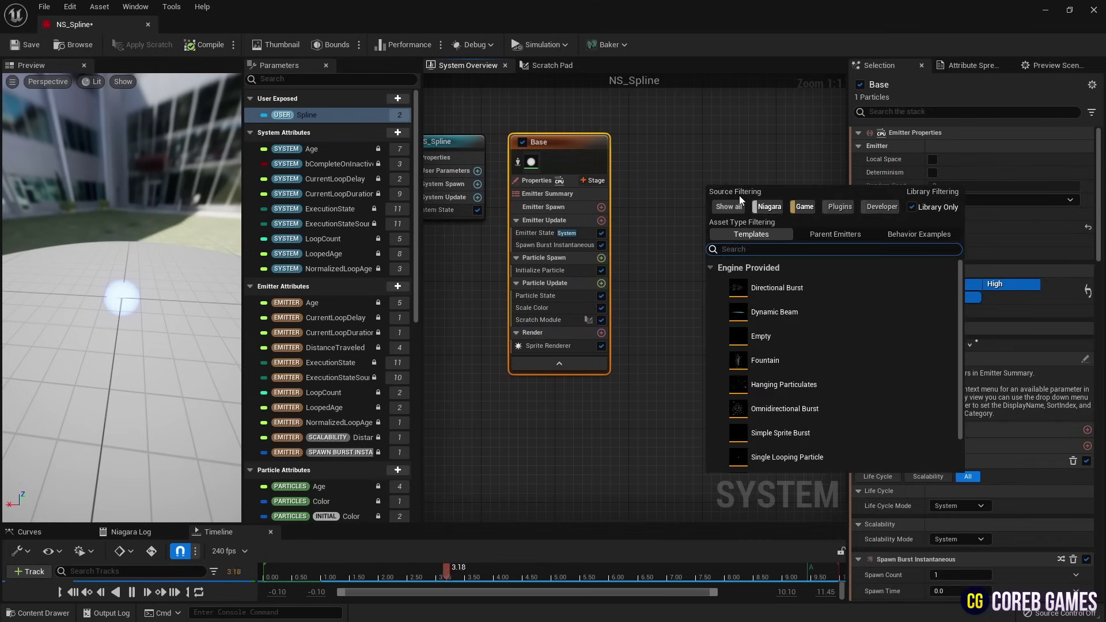
pyautogui.click(790, 336)
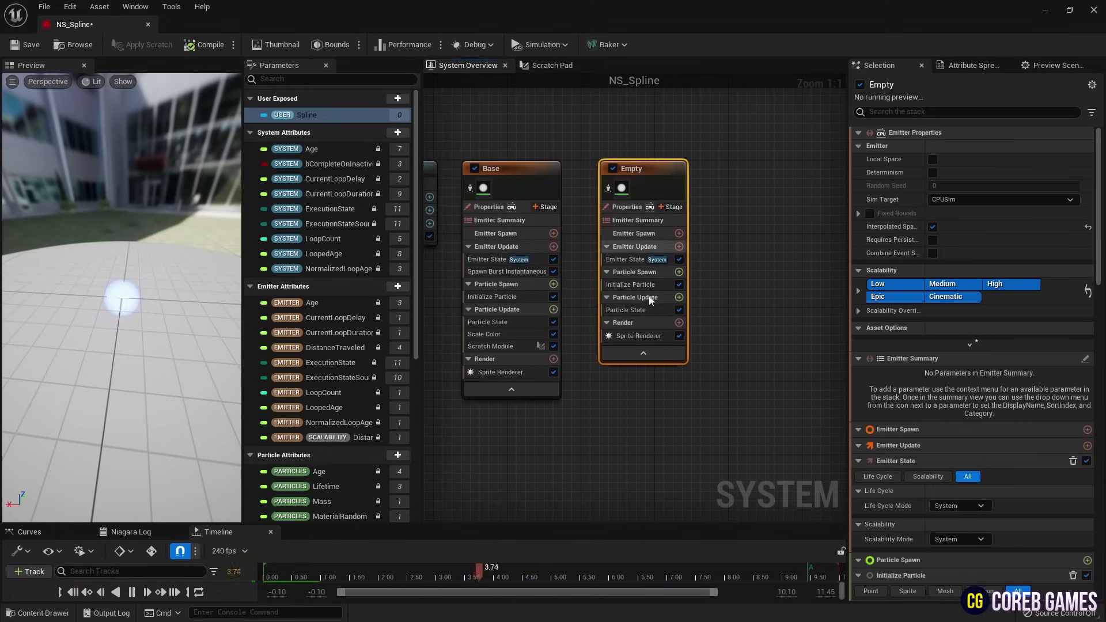
# - Replace the Empty emitter's Sprite Renderer with a Ribbon Renderer
pyautogui.click(655, 339)
pyautogui.press('Delete')
pyautogui.click(680, 312)
pyautogui.write('ribbo')
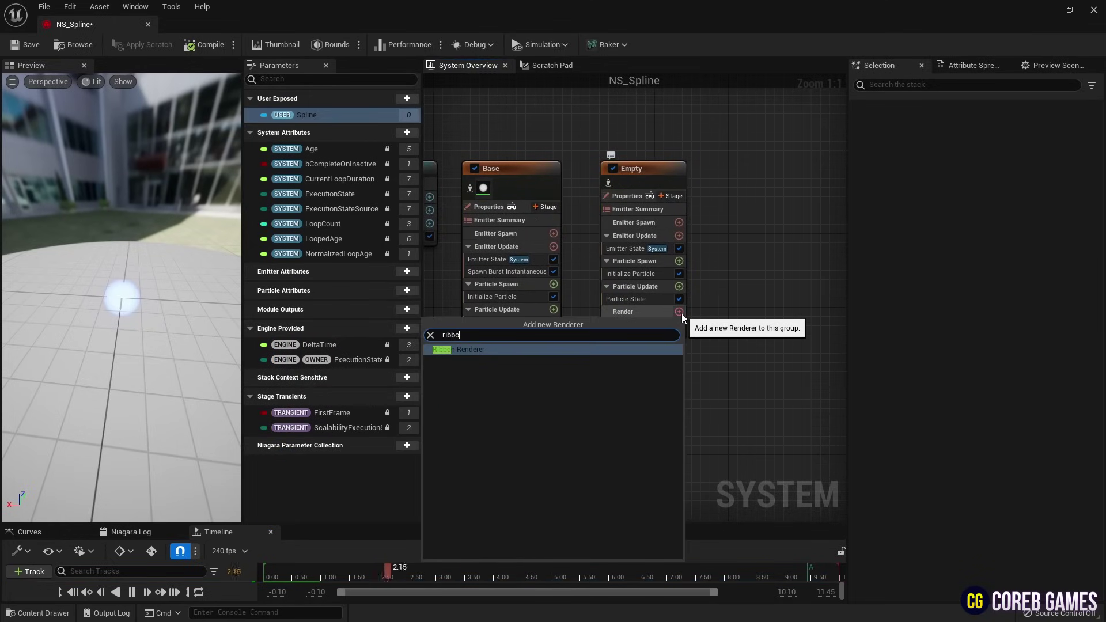
pyautogui.press('Return')
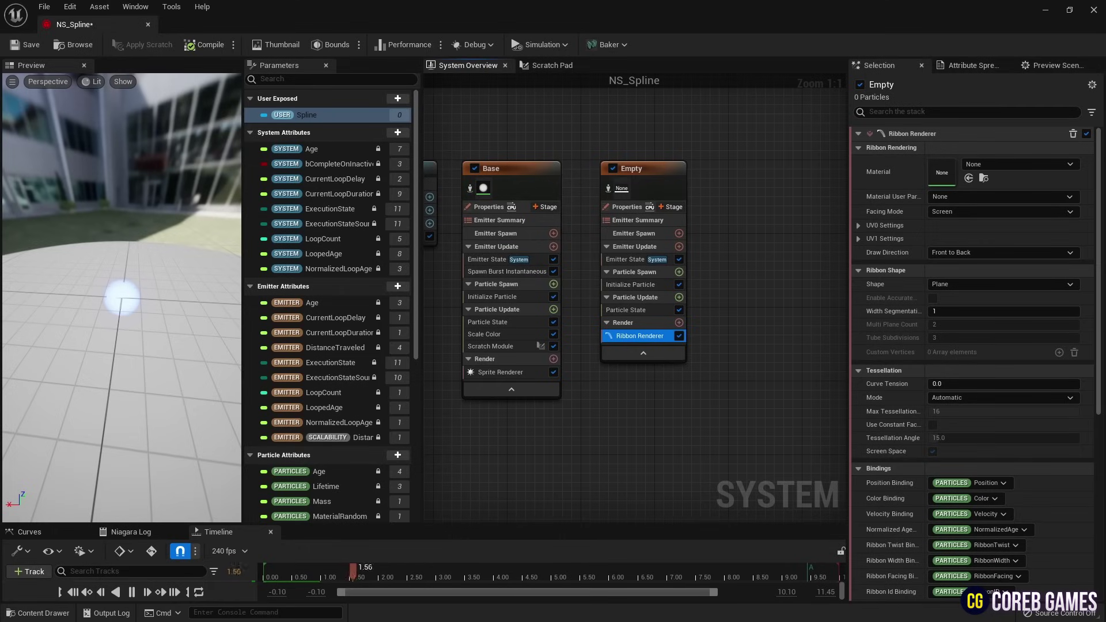
# - Set the Ribbon Renderer's material to DefaultRibbonMaterial
pyautogui.click(1000, 165)
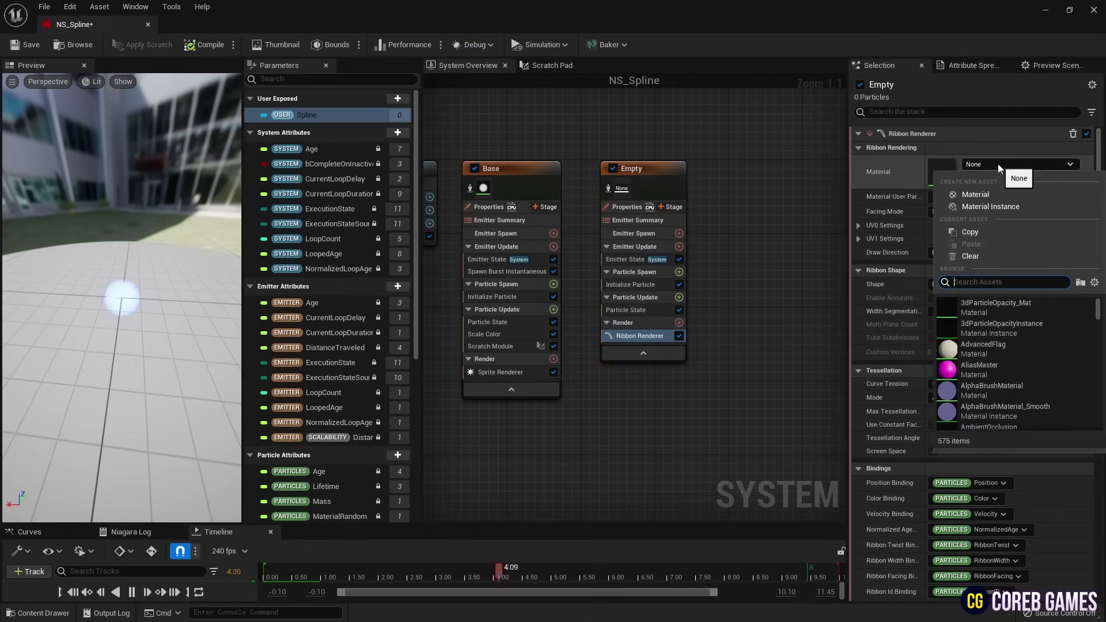
pyautogui.write('ribbon')
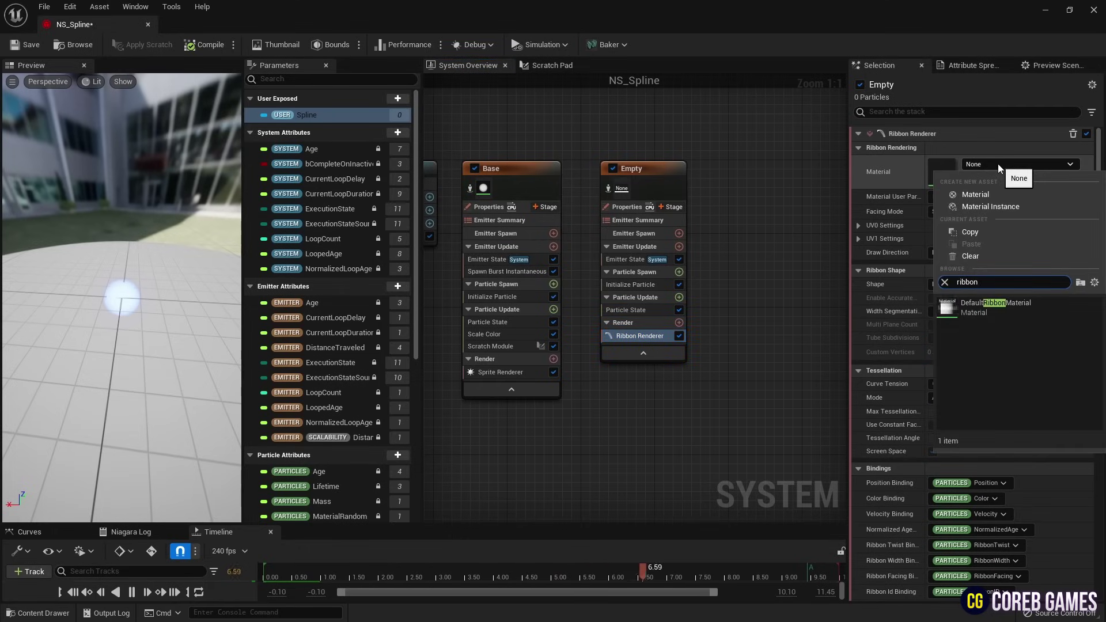
pyautogui.press('Down')
pyautogui.press('Return')
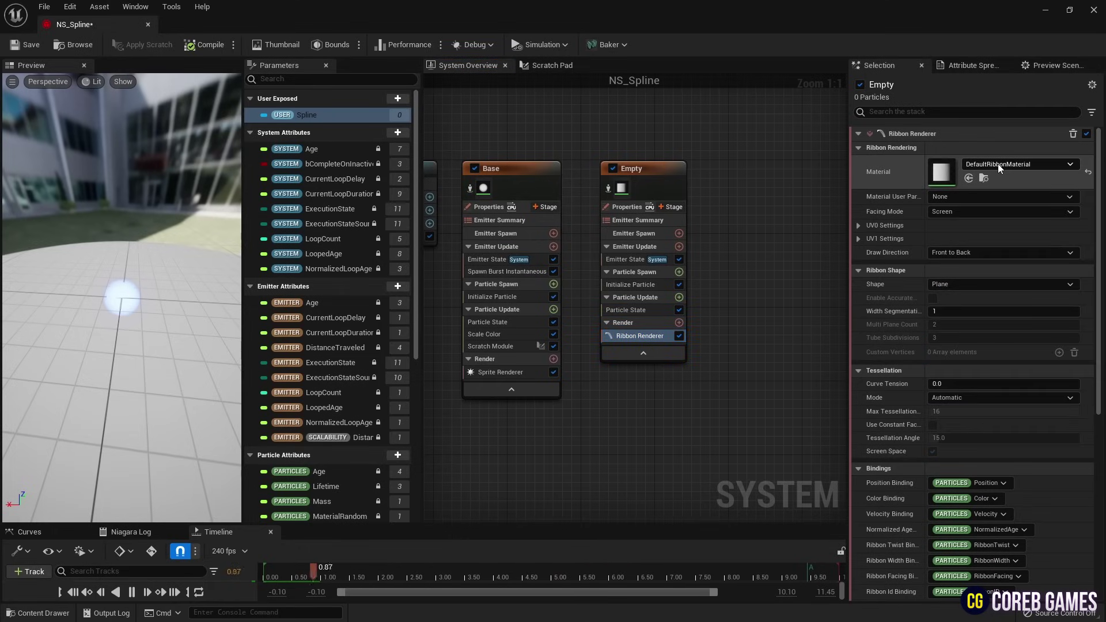
# - Add Spawn Particles from Other Emitter to the Empty emitter's Emitter Update, including its required Sample Particles from Other Emitter module
pyautogui.moveTo(793, 302); pyautogui.dragTo(788, 298, button='right')
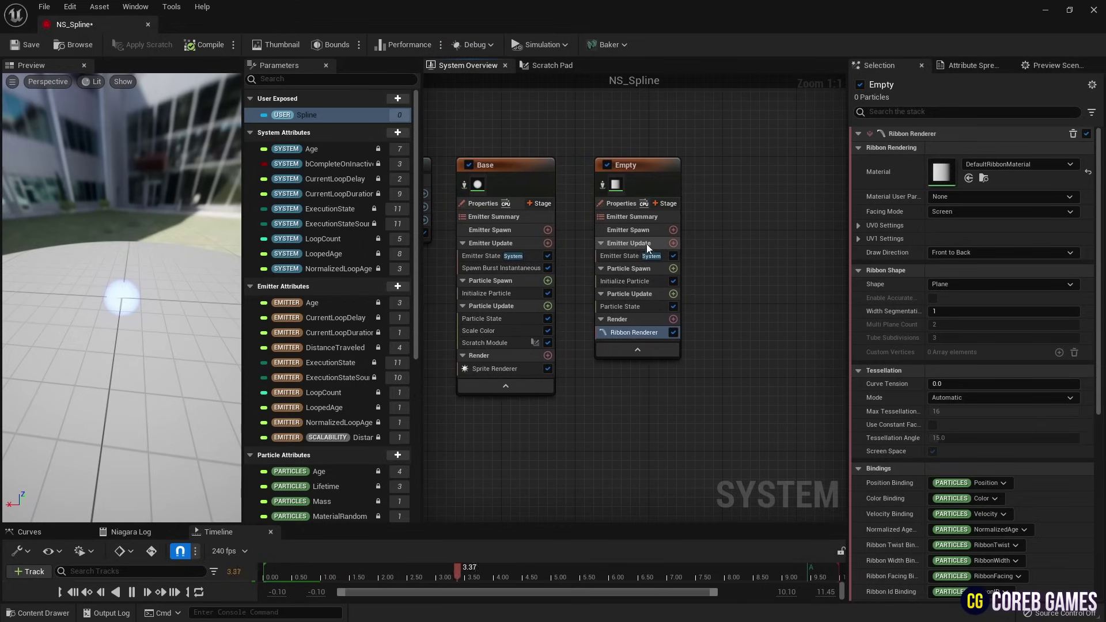
pyautogui.click(673, 243)
pyautogui.write('sp')
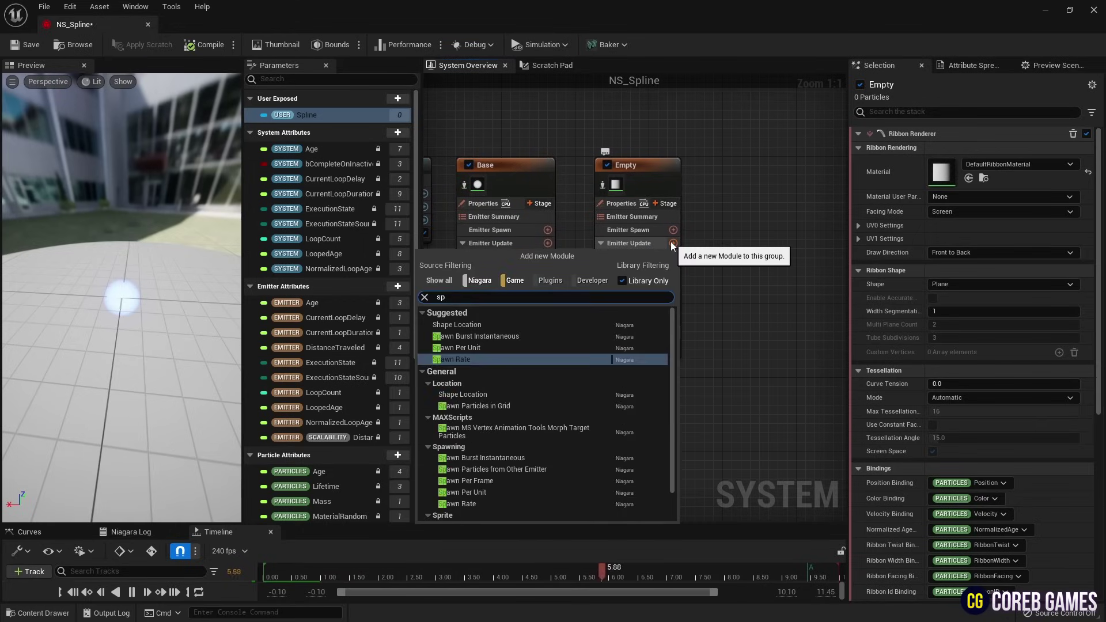
pyautogui.write('awn par')
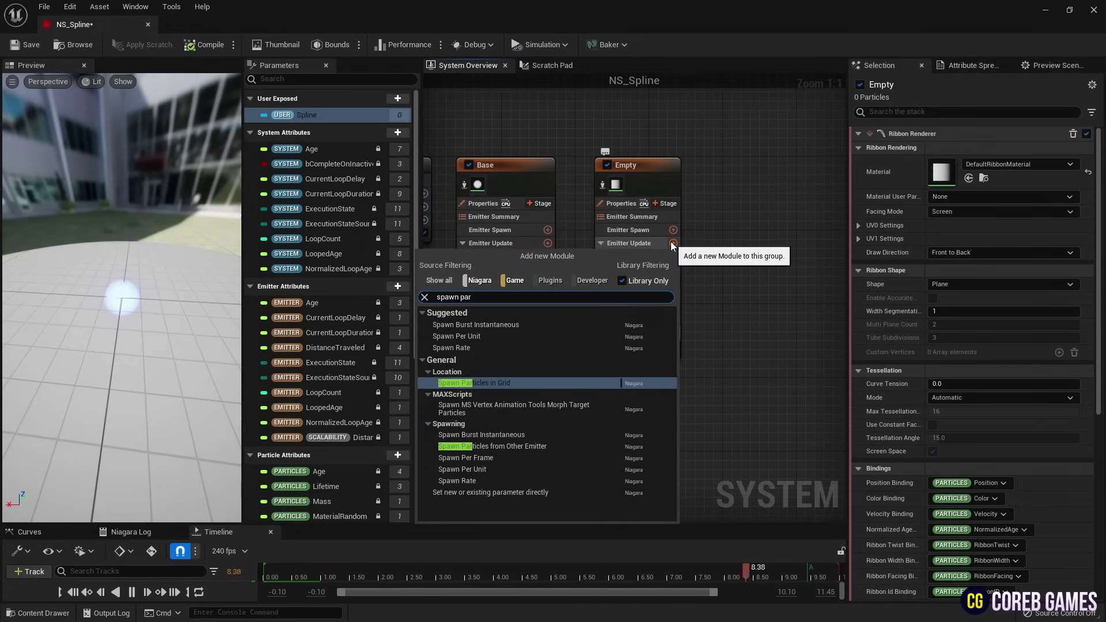
pyautogui.click(529, 448)
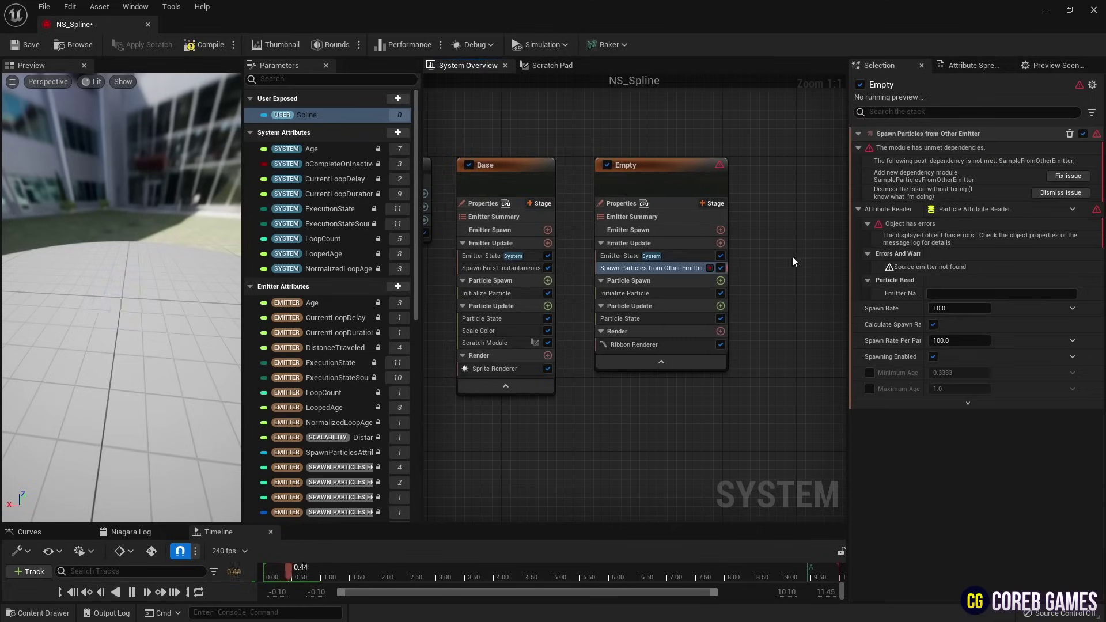
pyautogui.click(1059, 175)
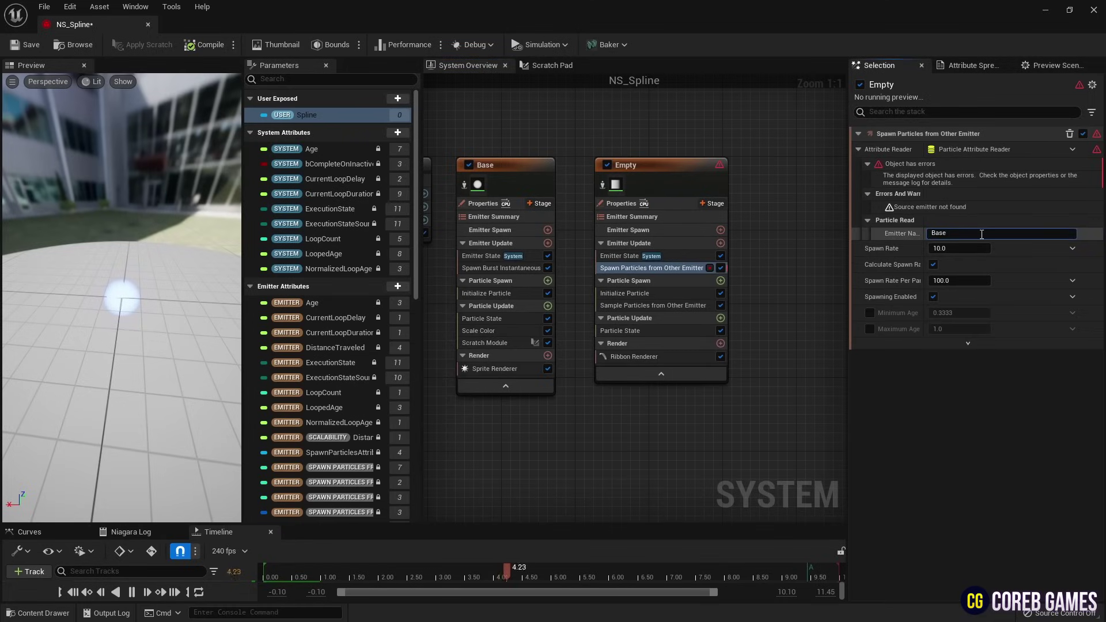
# - Set the Attribute Reader's source emitter name to Base and open the Spawn Rate value for editing
pyautogui.press('Return')
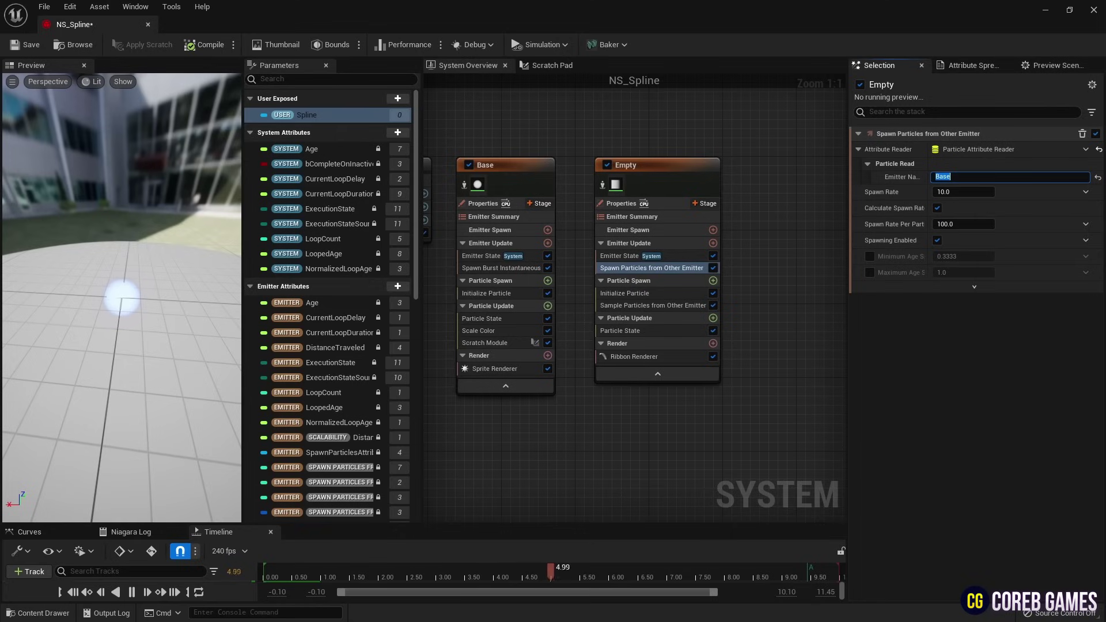
pyautogui.click(982, 194)
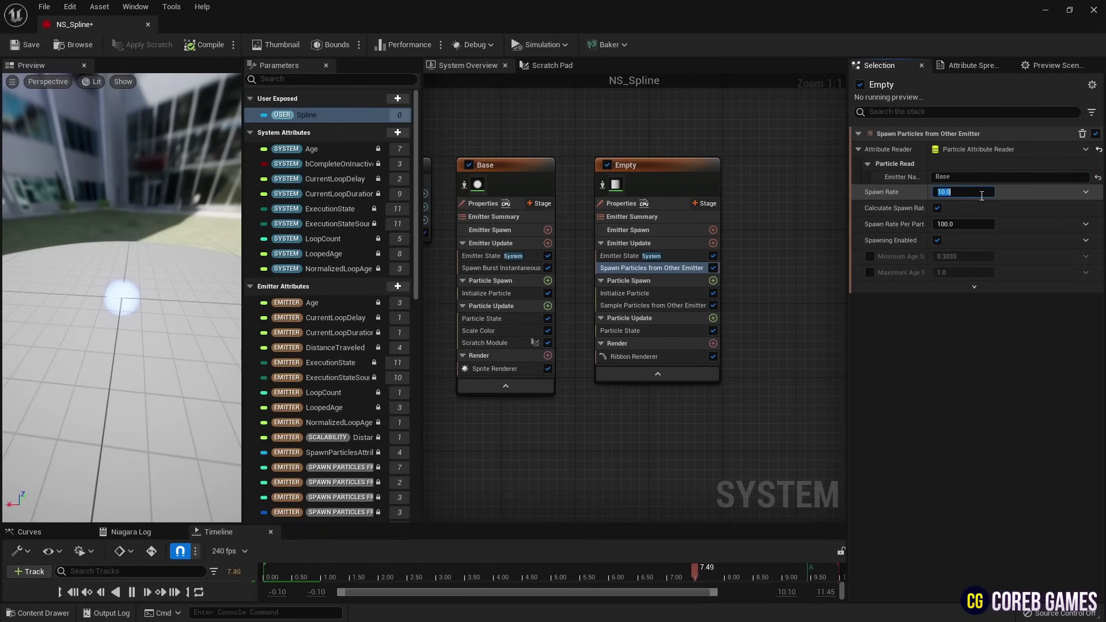
# - Set Particle ID Sampling to Apply Sampled ID as Ribbon ID in the Sample Particles from Other Emitter module
pyautogui.click(684, 306)
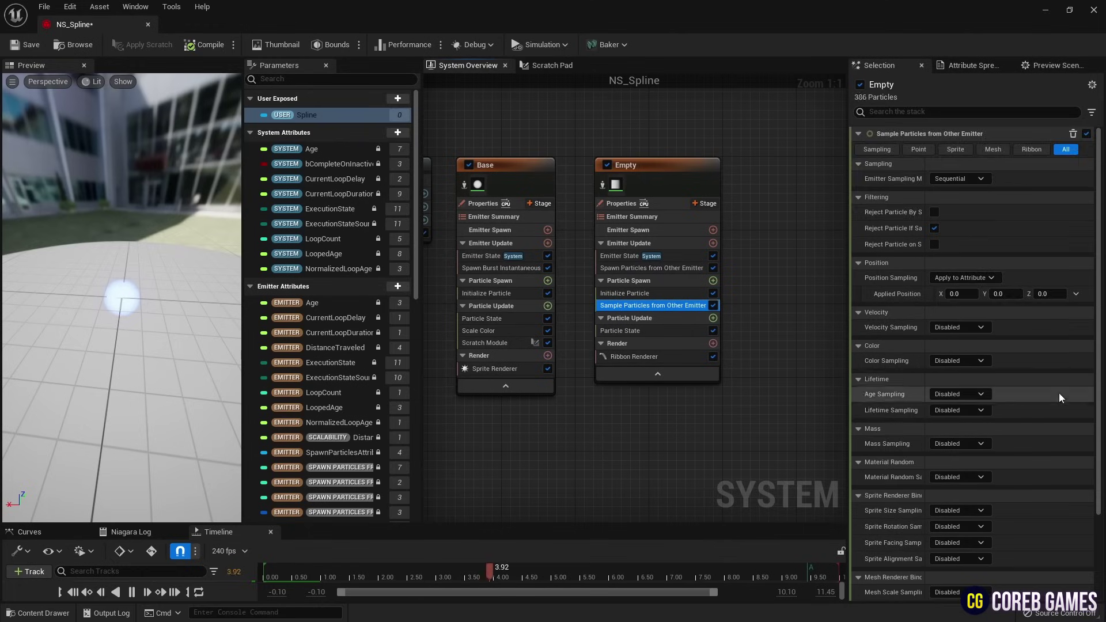
pyautogui.scroll(-3, 1059, 393)
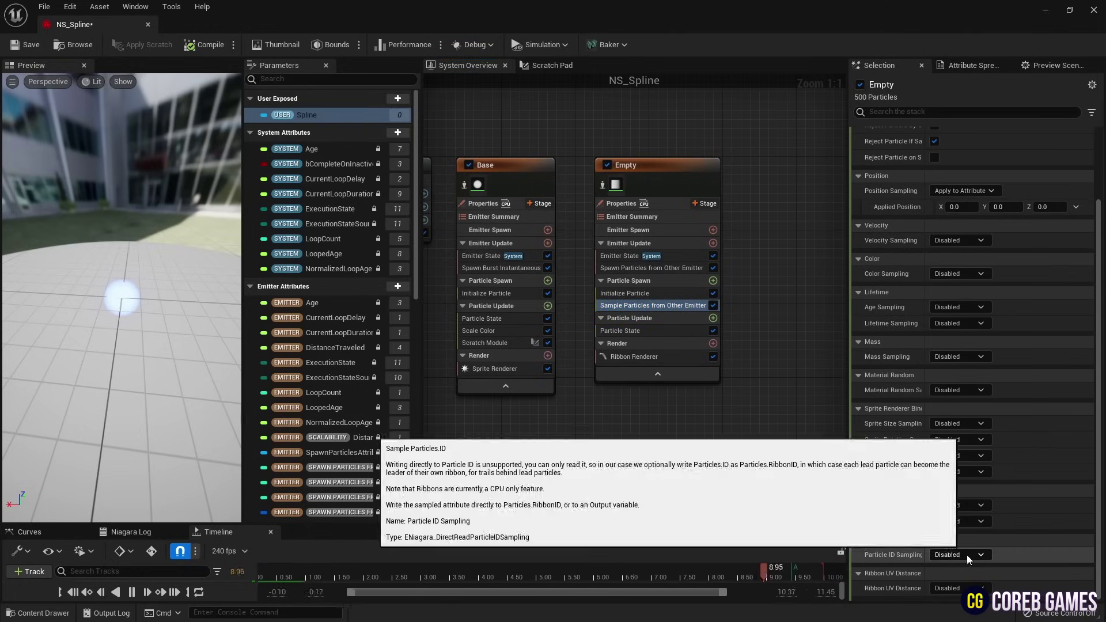
pyautogui.click(968, 555)
pyautogui.click(1003, 583)
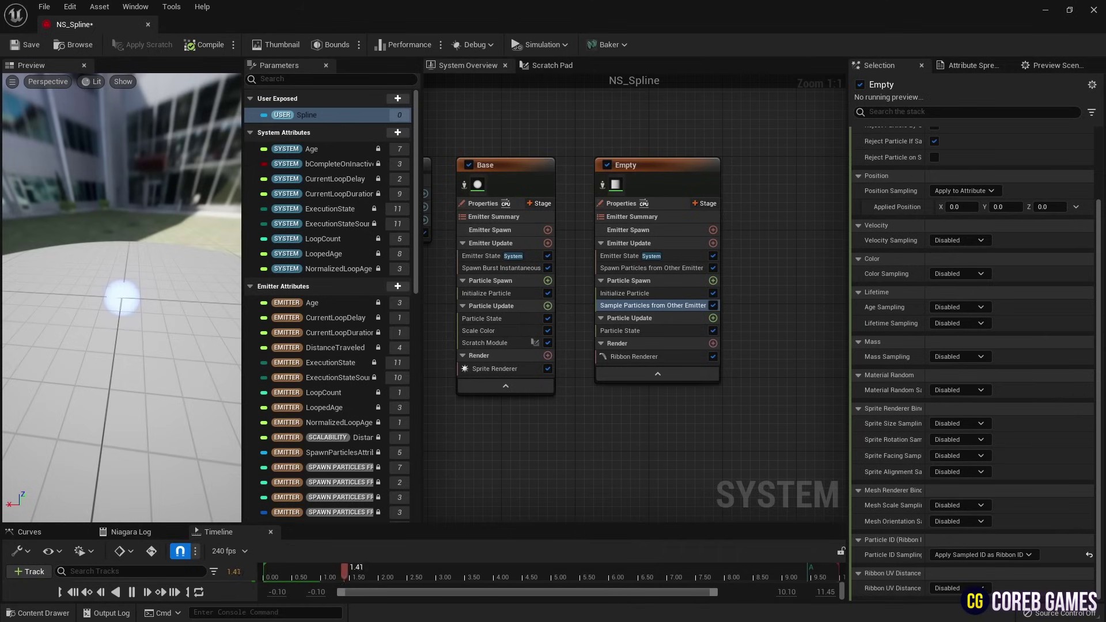
# - Add an Add Velocity module to the Empty emitter's Particle Spawn, fix its missing dependency, and set its Velocity Mode to From Point
pyautogui.click(696, 282)
pyautogui.click(714, 281)
pyautogui.write('add vel')
pyautogui.click(559, 359)
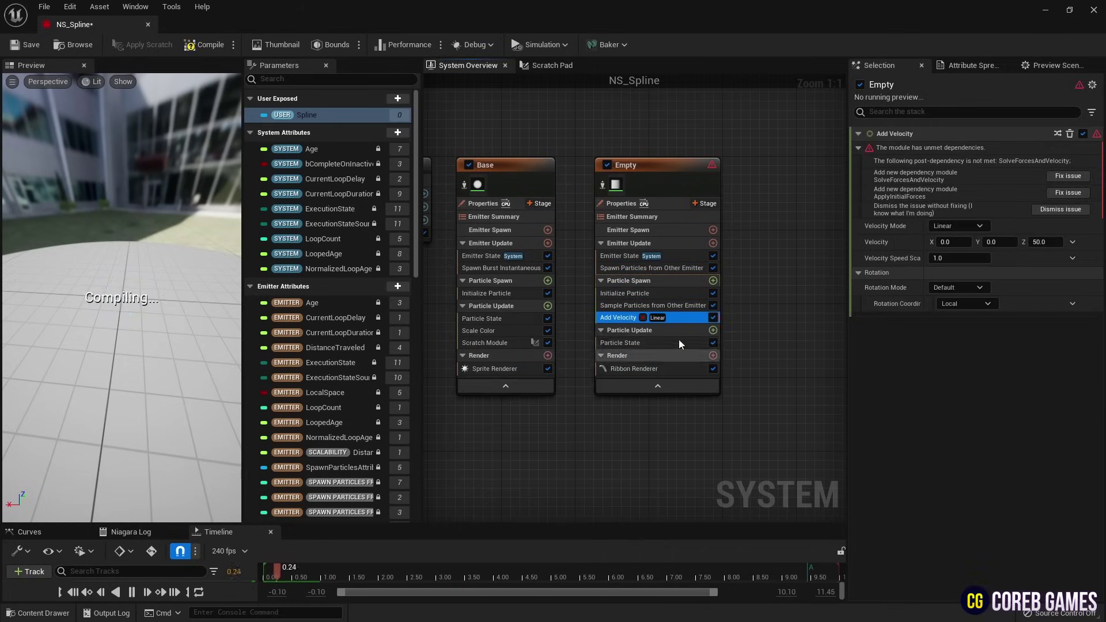
pyautogui.click(1064, 176)
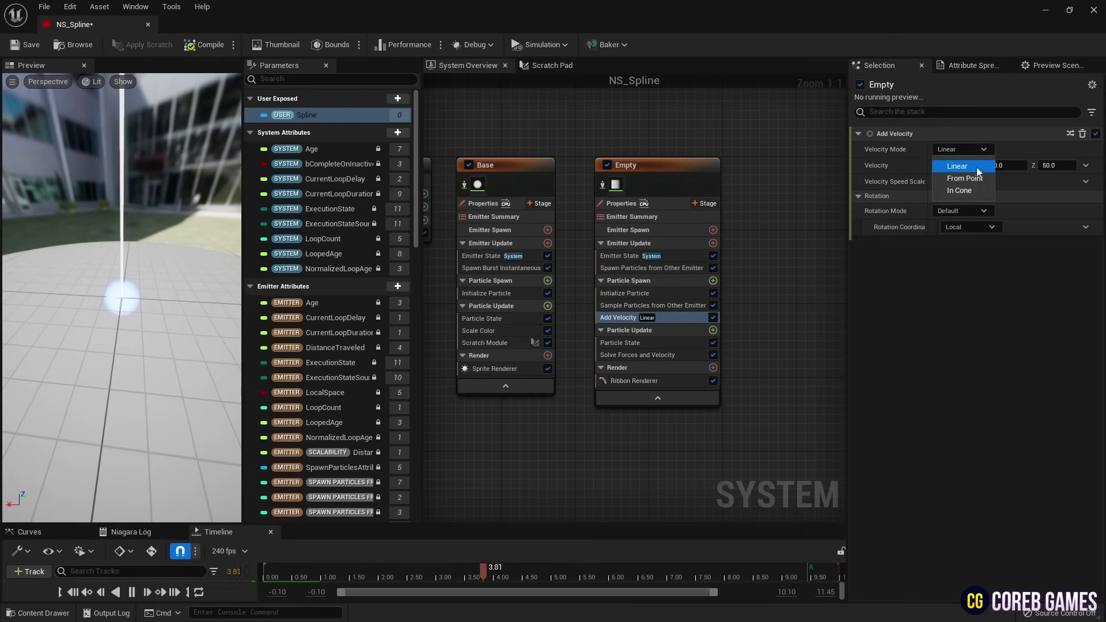
pyautogui.click(972, 178)
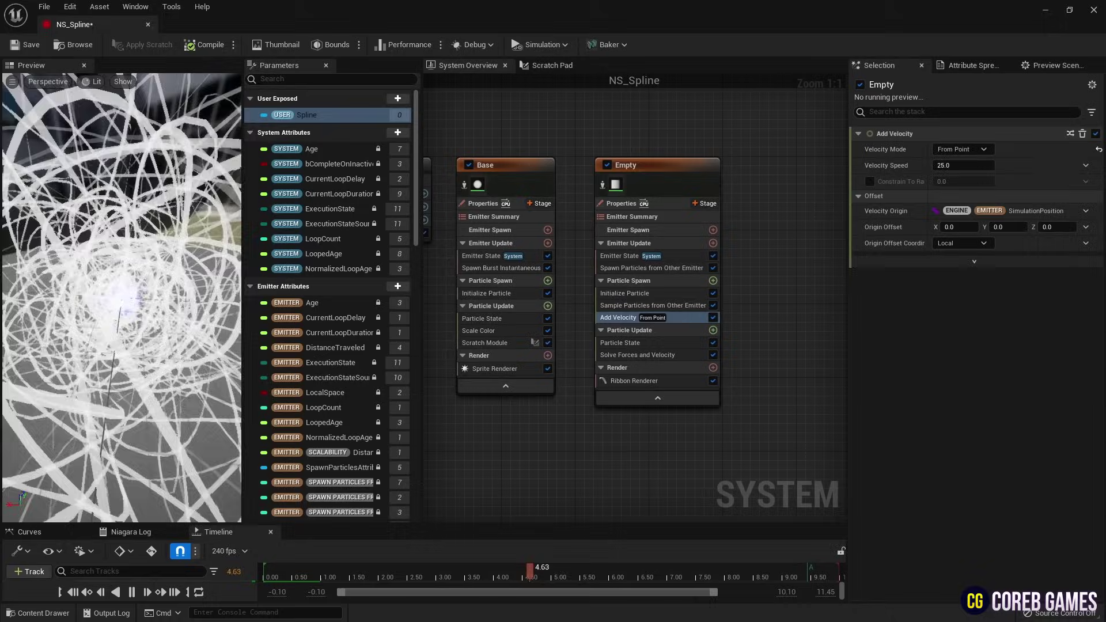
# - Add a Scale Color module to the Empty emitter's Particle Update
pyautogui.click(696, 333)
pyautogui.click(712, 331)
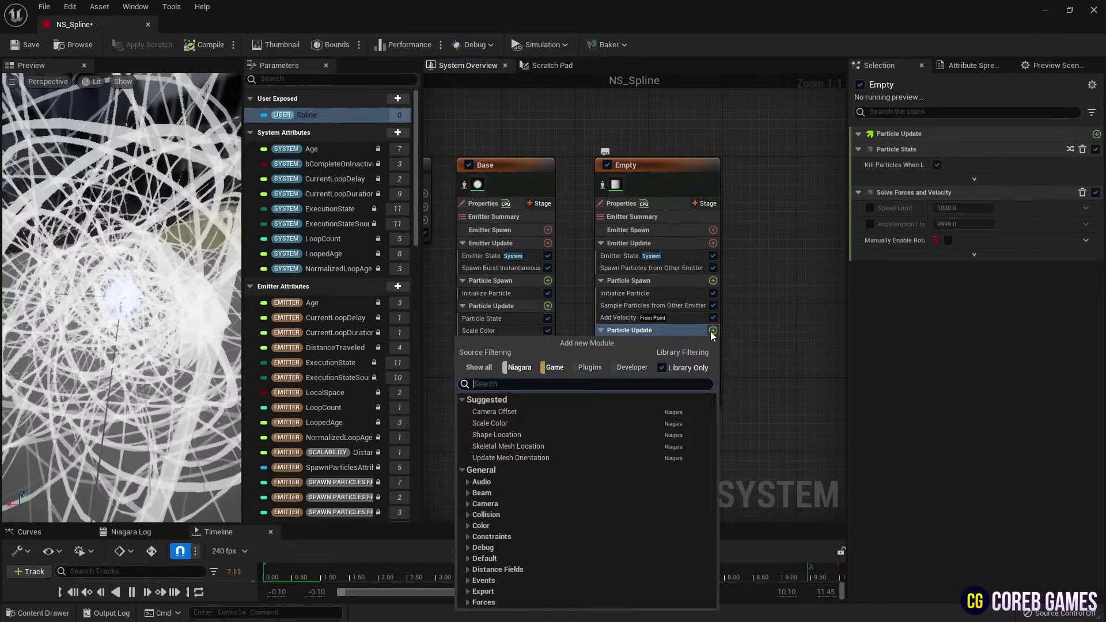
pyautogui.write('scal')
pyautogui.press('Return')
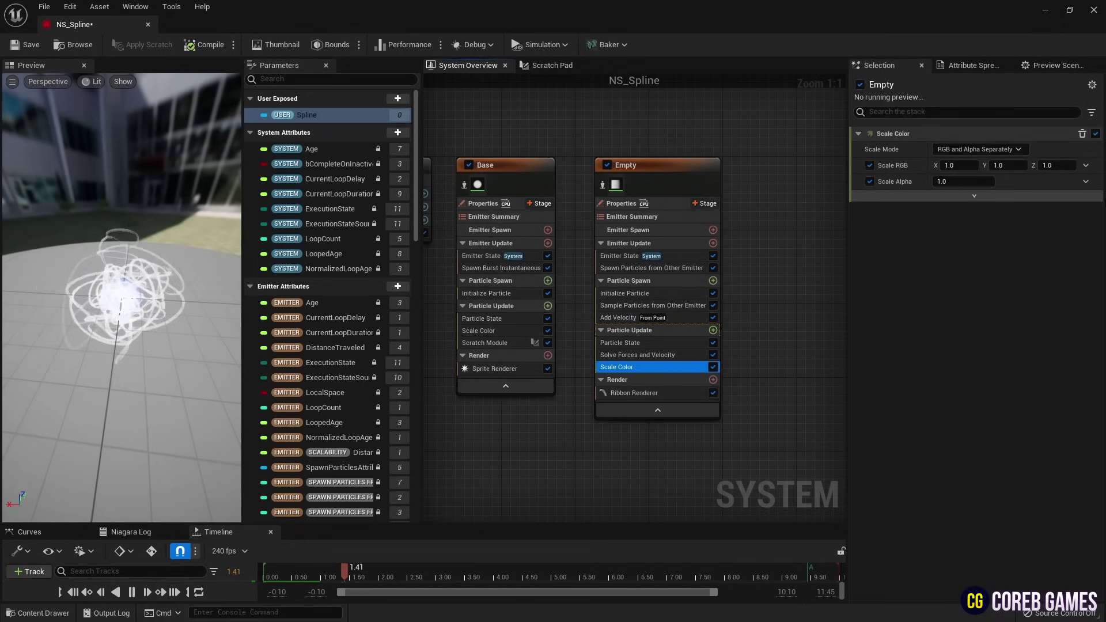
# - Drive Scale RGB with Make Vector from Linear Color RGB, using Color from Curve as its Color input
pyautogui.click(1086, 166)
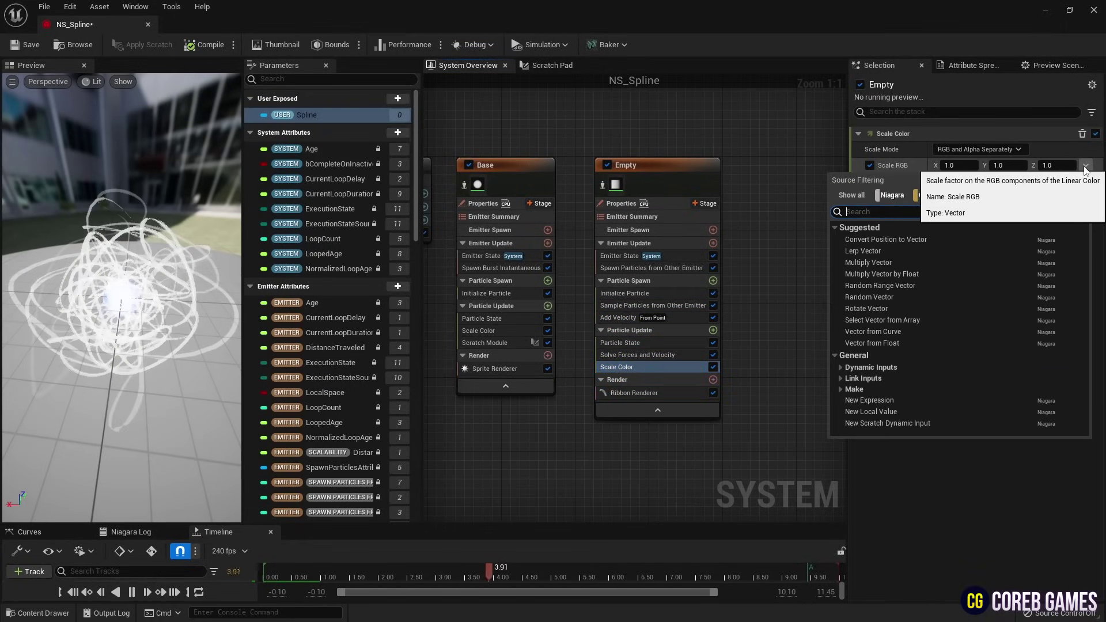
pyautogui.write('line')
pyautogui.press('Return')
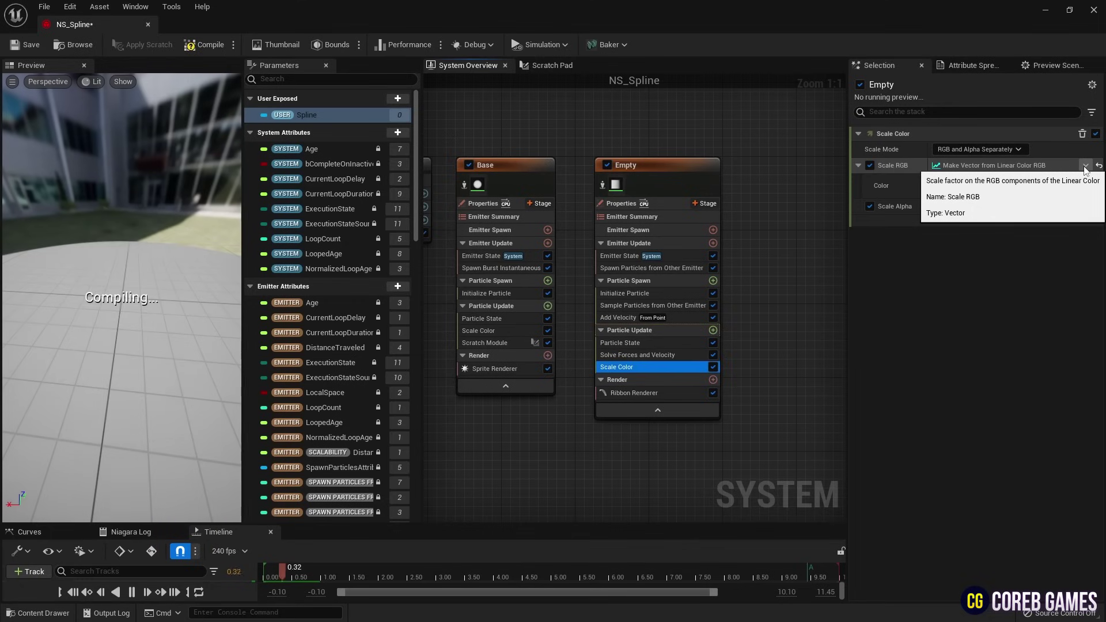
pyautogui.click(1086, 185)
pyautogui.write('cur')
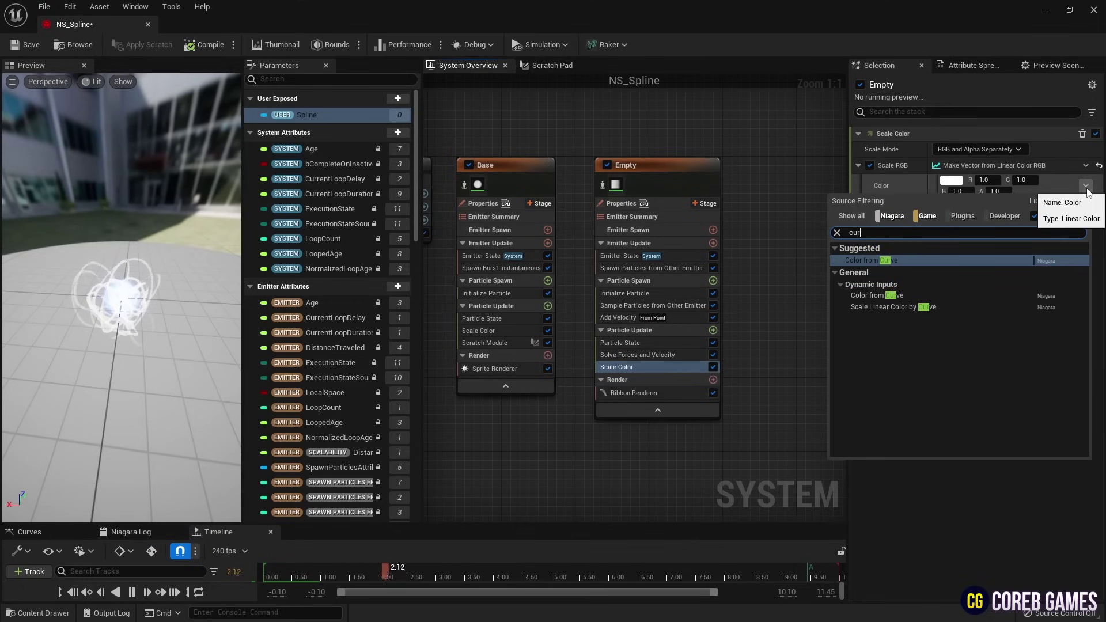
pyautogui.press('Return')
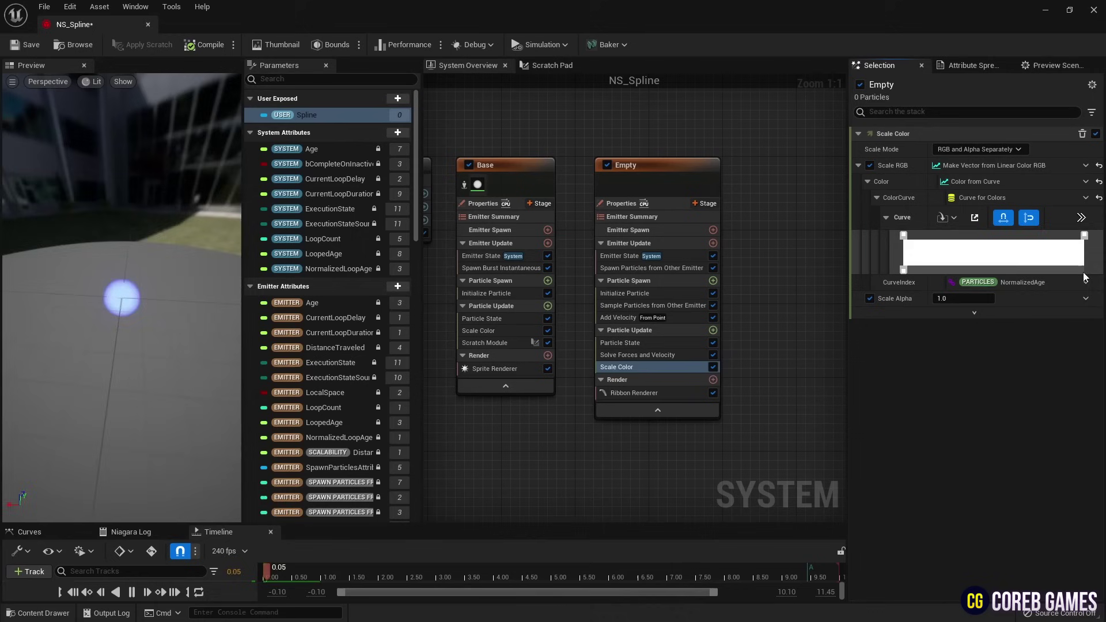
# - Set the color curve's start key to red 0, green 0, blue 10
pyautogui.doubleClick(904, 236)
pyautogui.click(697, 416)
pyautogui.write('0')
pyautogui.click(699, 441)
pyautogui.write('0')
pyautogui.click(702, 463)
pyautogui.write('10')
pyautogui.press('Return')
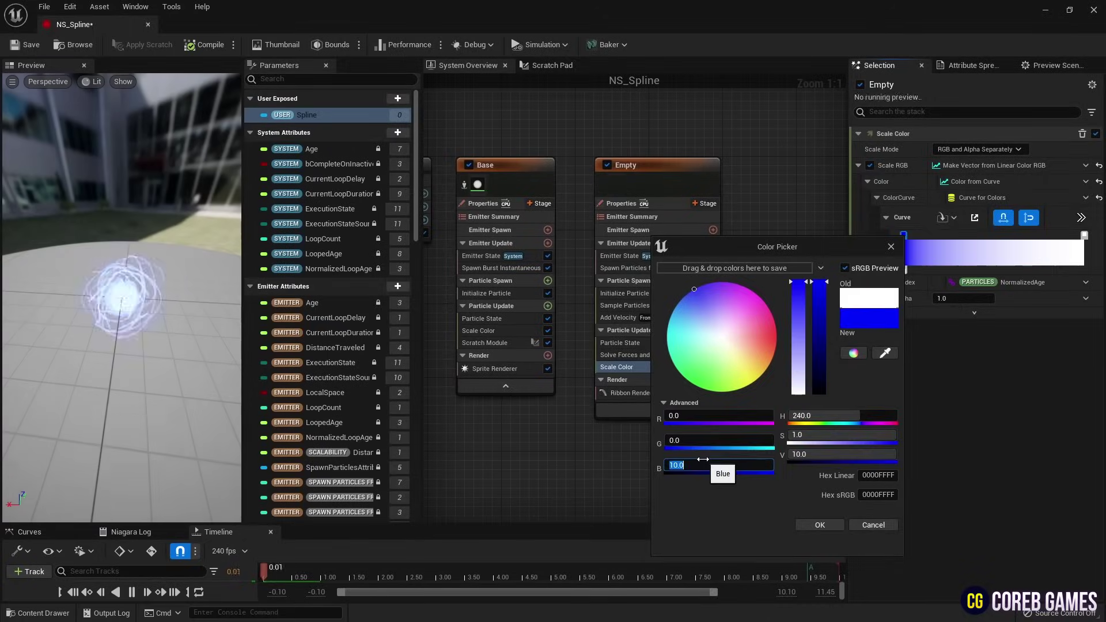
pyautogui.click(820, 525)
# - Set the color curve's end key to red 10, green 0, blue 0, and move the two color keys inward to about 20% and 63%
pyautogui.doubleClick(1084, 236)
pyautogui.click(872, 413)
pyautogui.write('10')
pyautogui.press('Tab')
pyautogui.write('0')
pyautogui.press('Tab')
pyautogui.write('0')
pyautogui.press('Return')
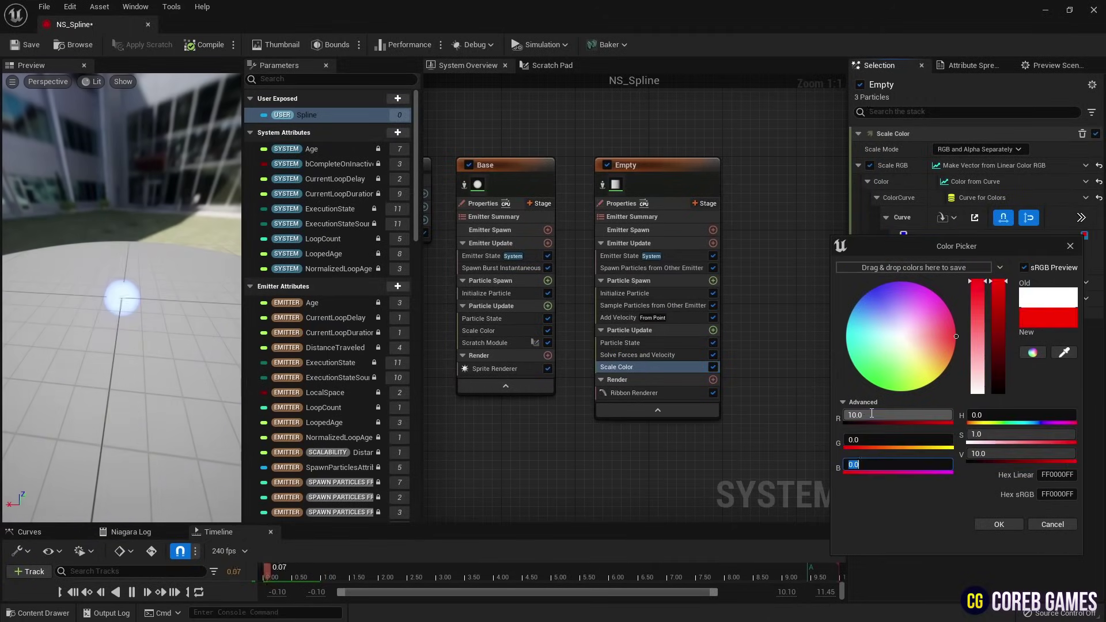
pyautogui.click(993, 525)
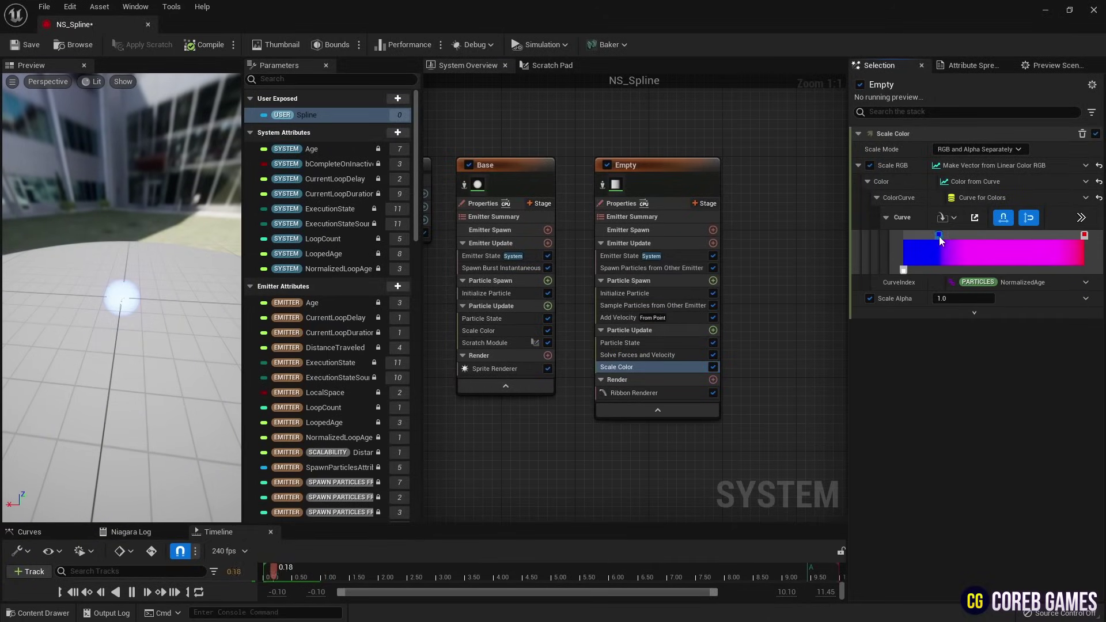
pyautogui.click(1076, 236)
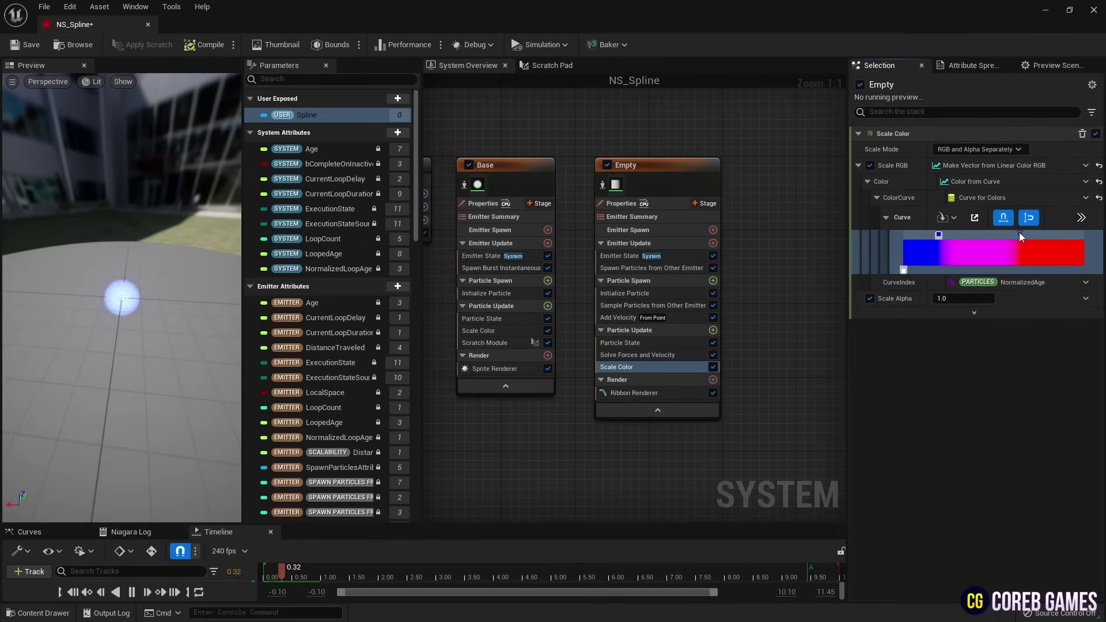
pyautogui.moveTo(1019, 234); pyautogui.dragTo(1017, 235)
# - Drive Scale Alpha with Float from Curve and smooth the curve's first key so the fade eases out of 1.0
pyautogui.click(1085, 298)
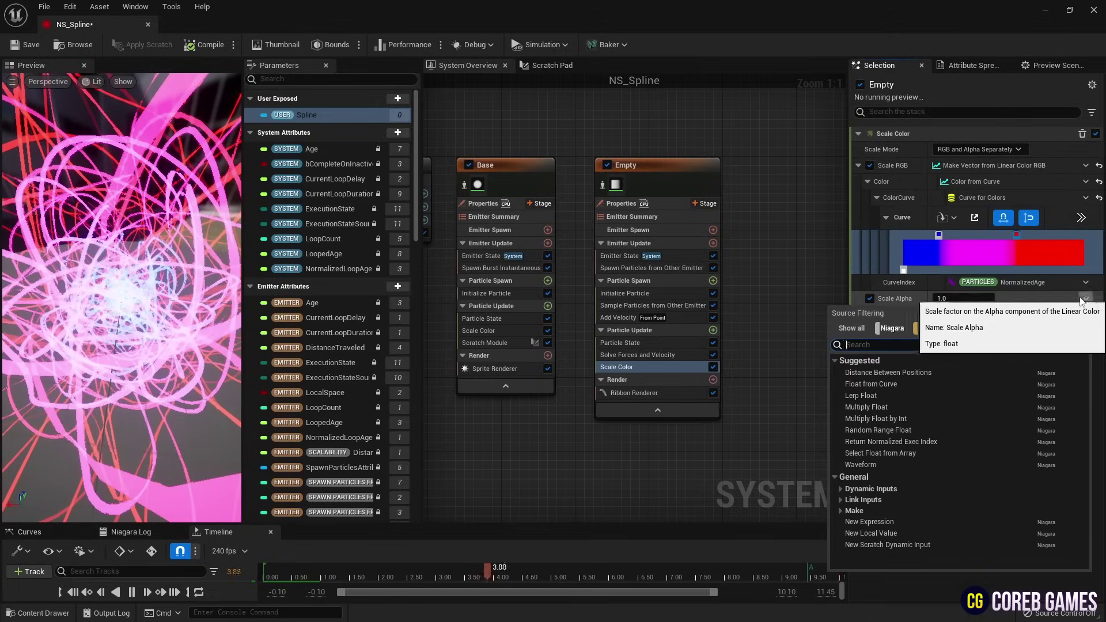
pyautogui.write('cur')
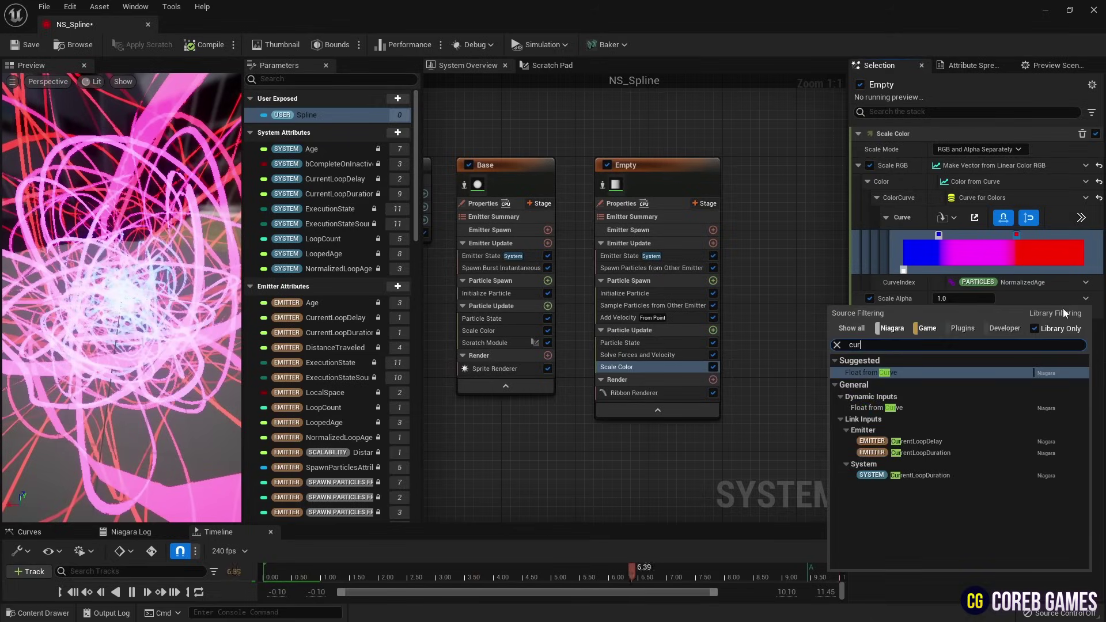
pyautogui.press('Return')
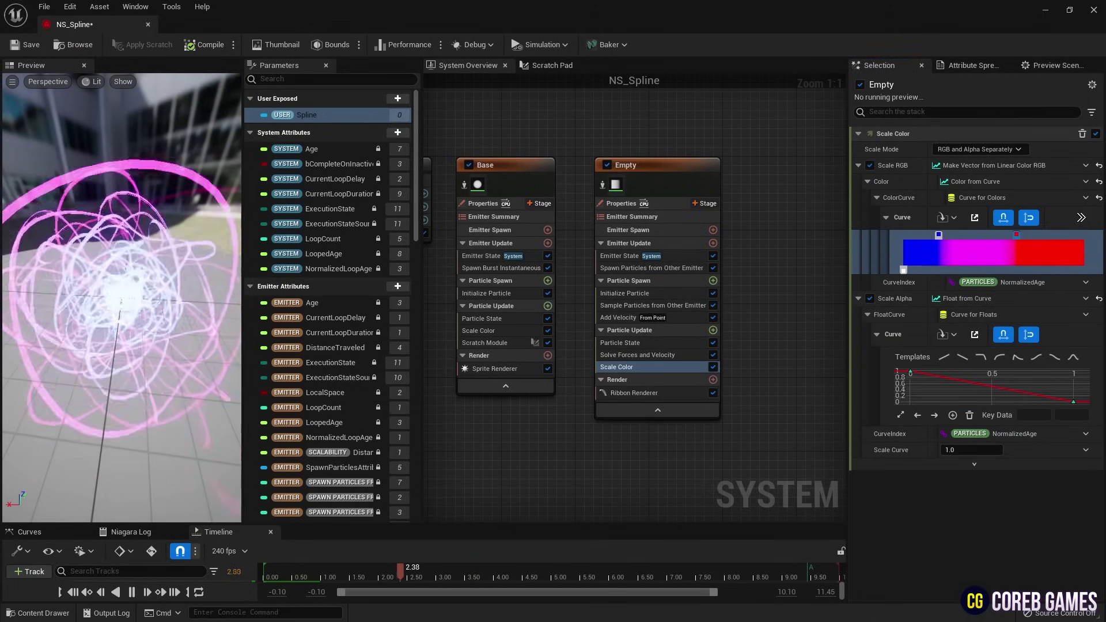
pyautogui.rightClick(911, 373)
pyautogui.click(988, 493)
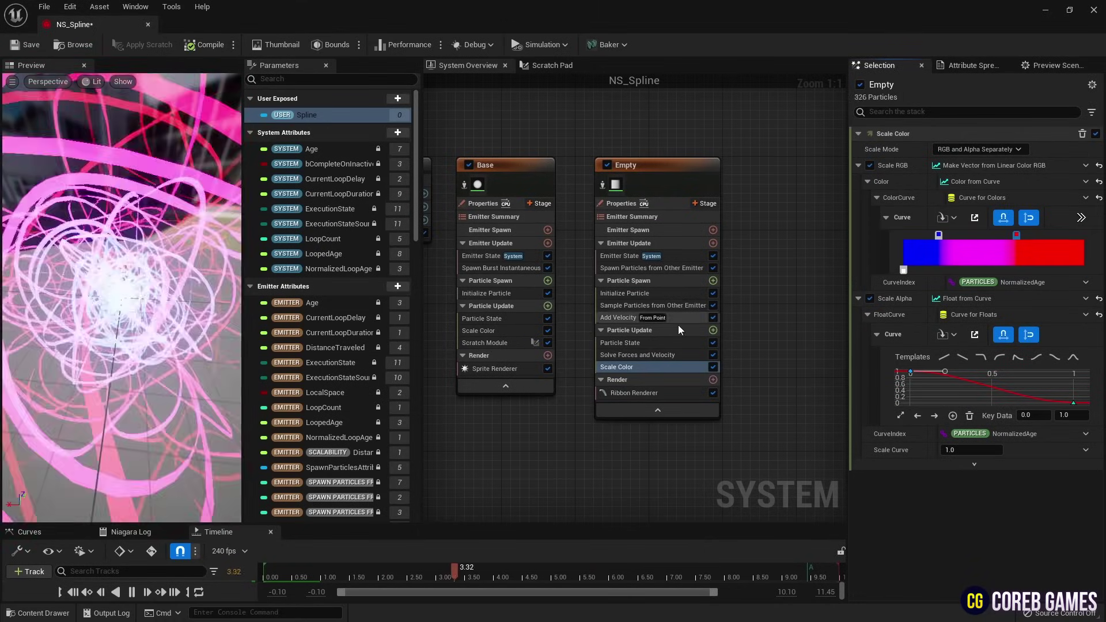
# - Add a Scale Ribbon Width module to the Empty emitter's Particle Update
pyautogui.click(713, 331)
pyautogui.write('ribbon')
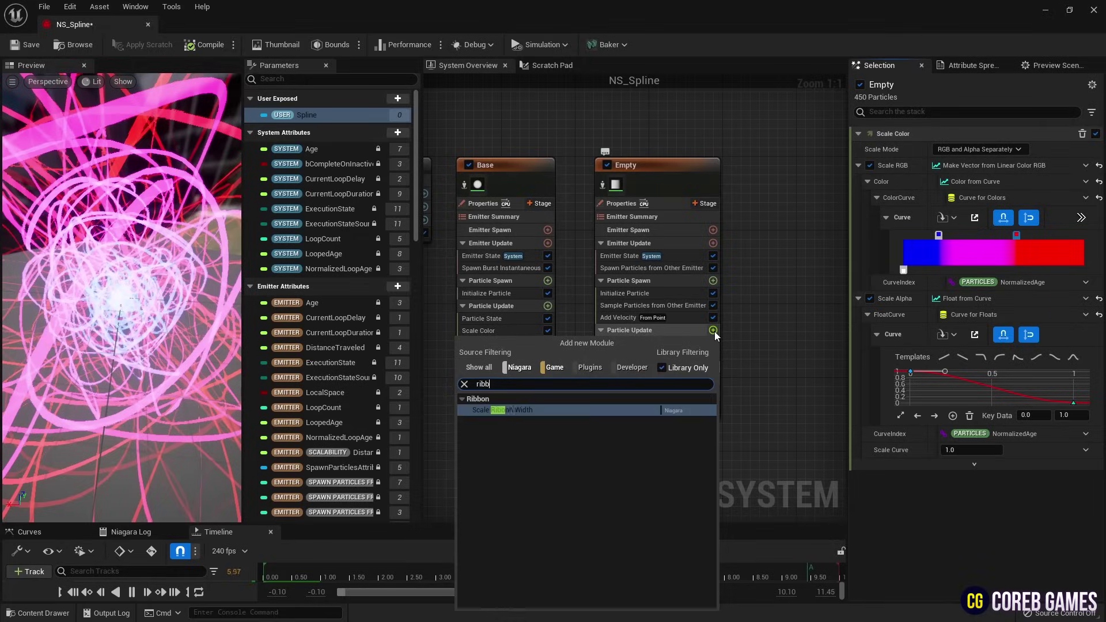
pyautogui.press('Return')
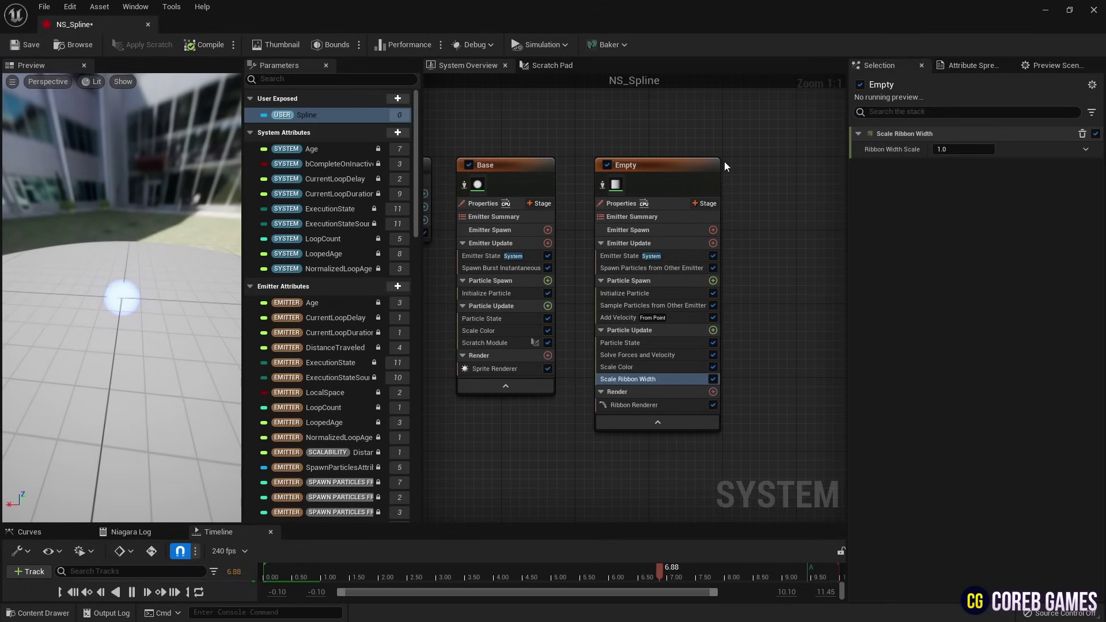
# - Drive Ribbon Width Scale with Float from Curve, placing the smoothed first key at time 0.2 with value 1.0
pyautogui.click(1085, 149)
pyautogui.write('cur')
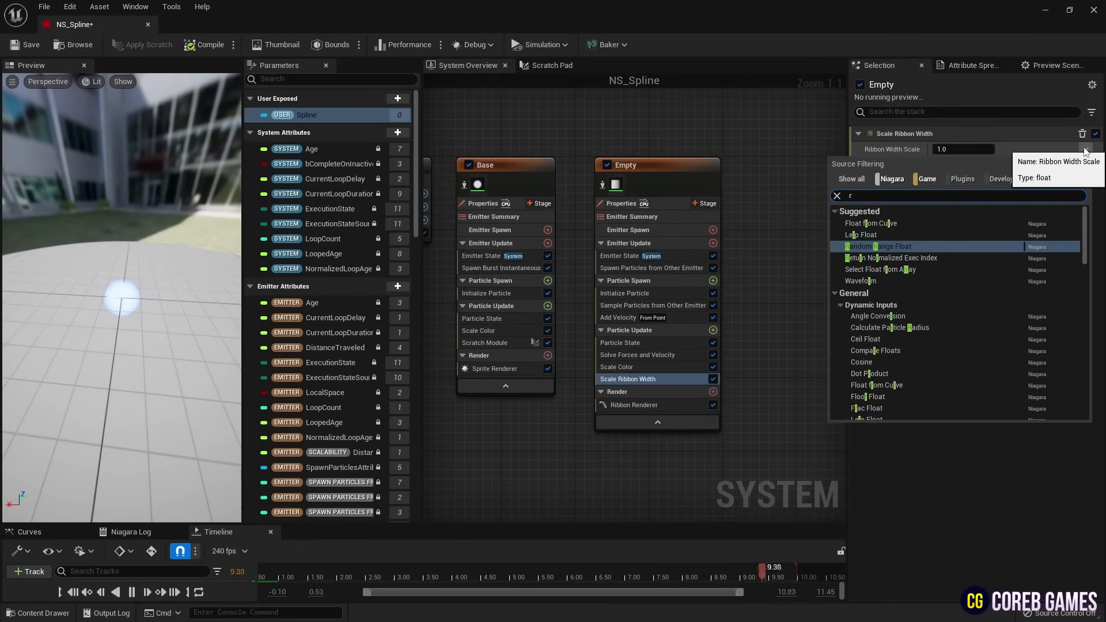
pyautogui.press('Return')
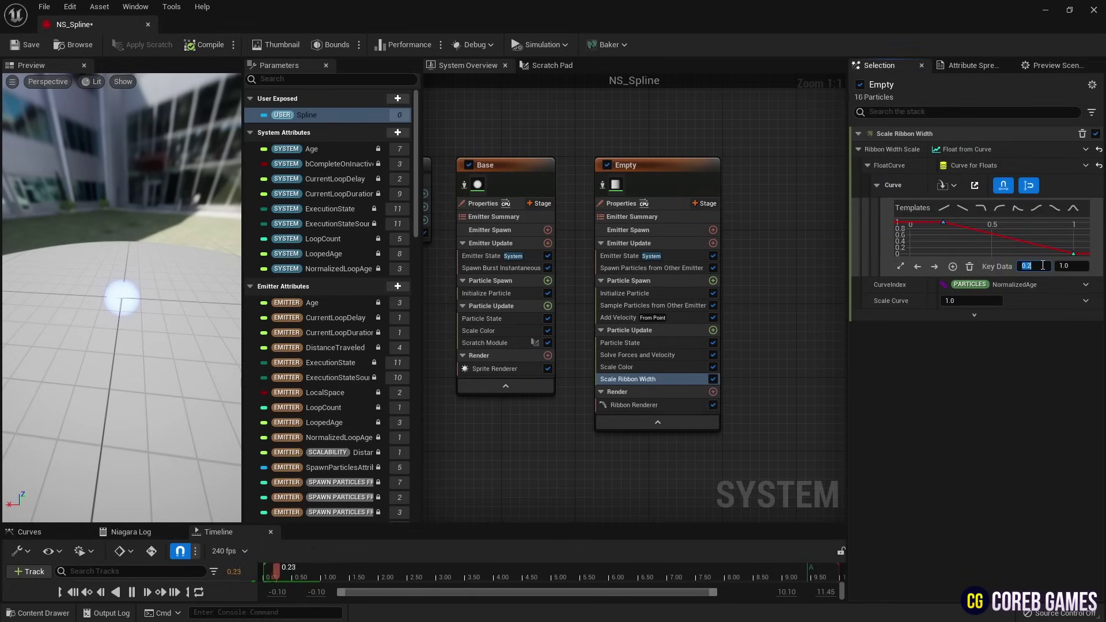
pyautogui.rightClick(942, 225)
pyautogui.click(1013, 309)
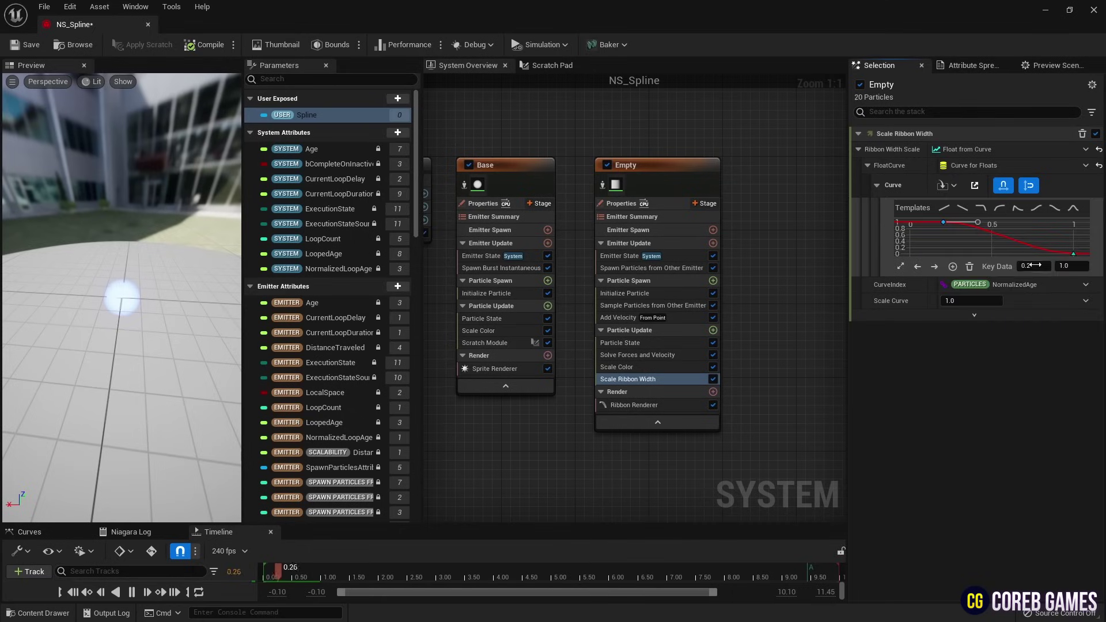
# - Set the Empty emitter's Ribbon Width Mode to Direct Set with a width of 10 in Initialize Particle, and save the system
pyautogui.click(661, 295)
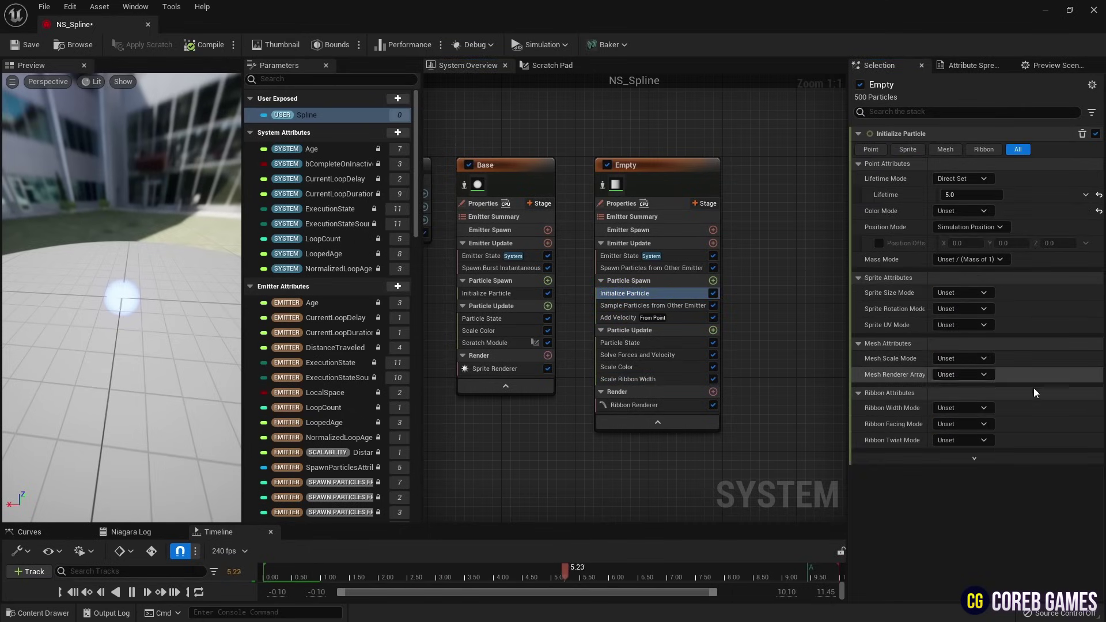
pyautogui.click(974, 408)
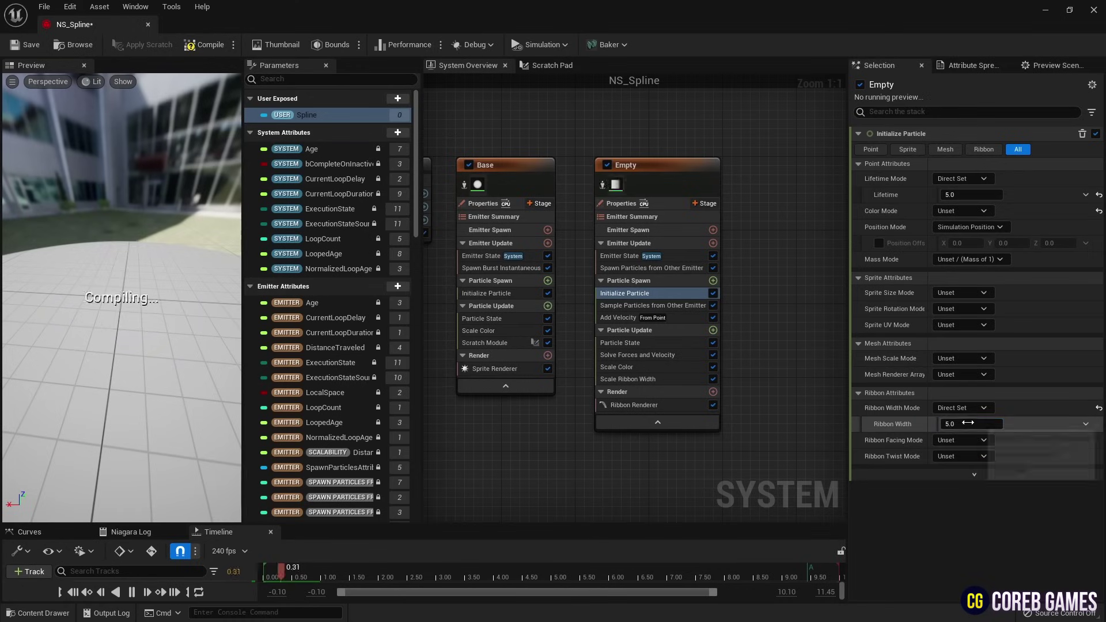
pyautogui.click(983, 437)
pyautogui.click(972, 426)
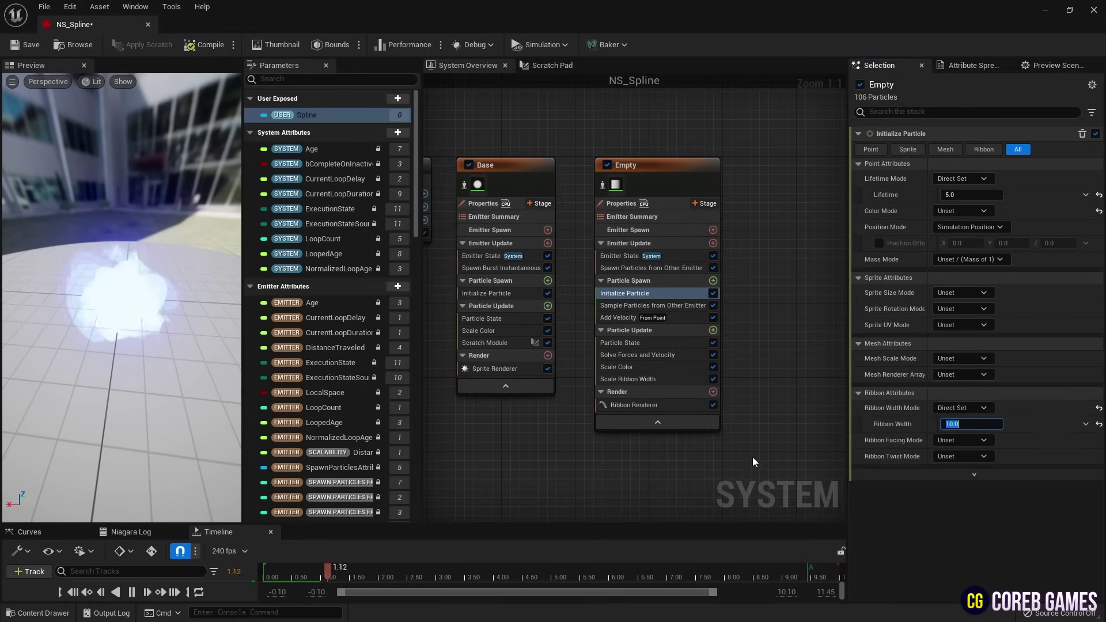
pyautogui.click(32, 46)
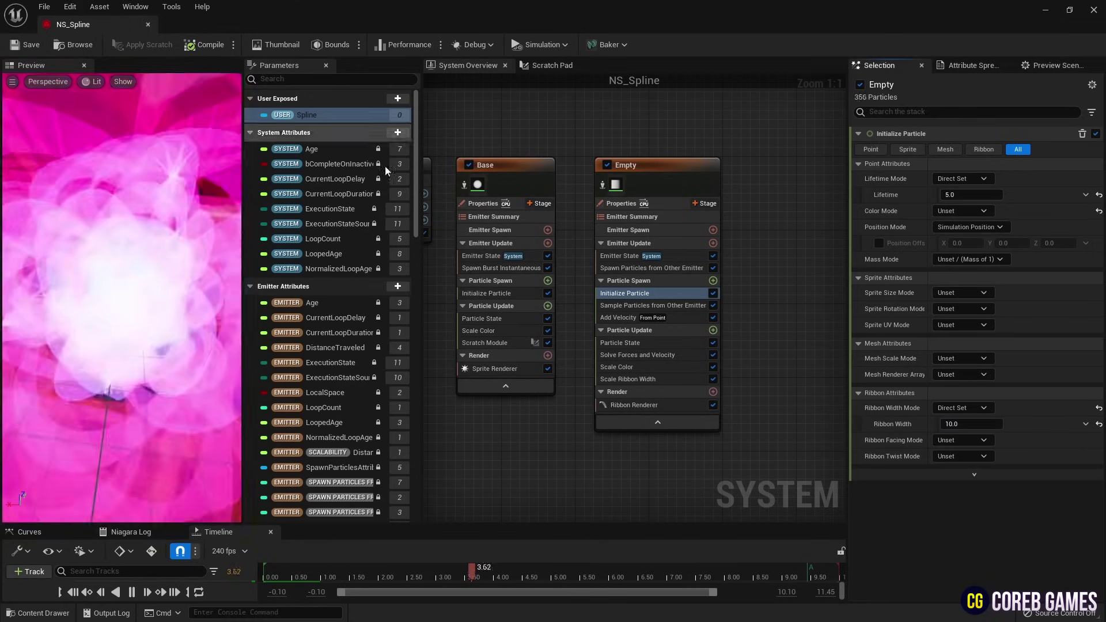
# - Close the NS_Spline editor and create an Actor Blueprint named BP_Spline in the Content folder
pyautogui.click(148, 25)
pyautogui.click(38, 613)
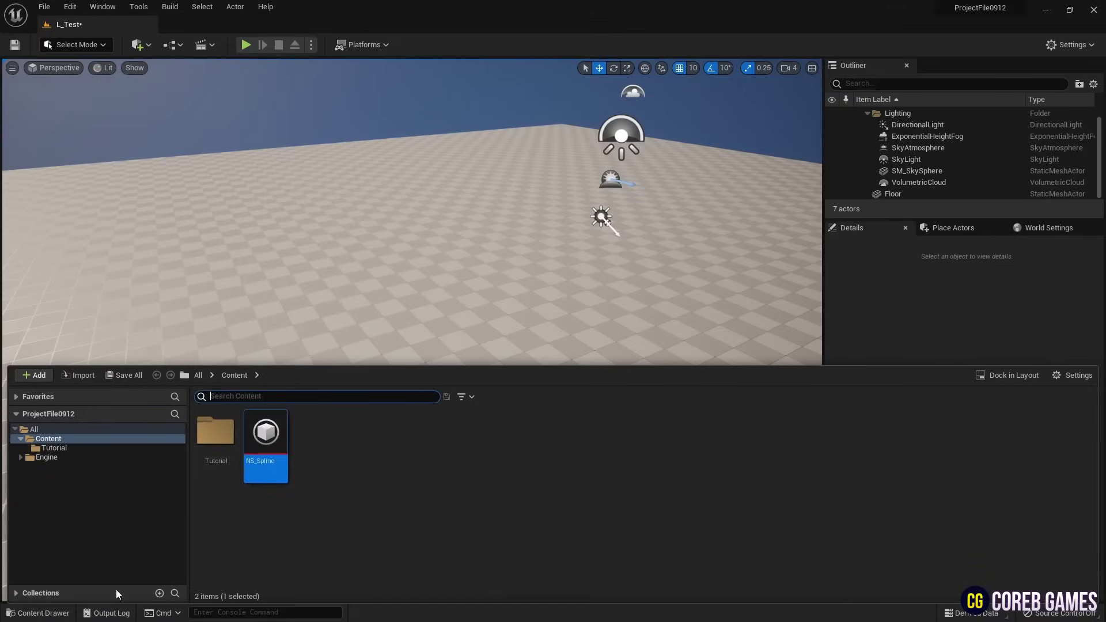
pyautogui.rightClick(372, 452)
pyautogui.click(468, 146)
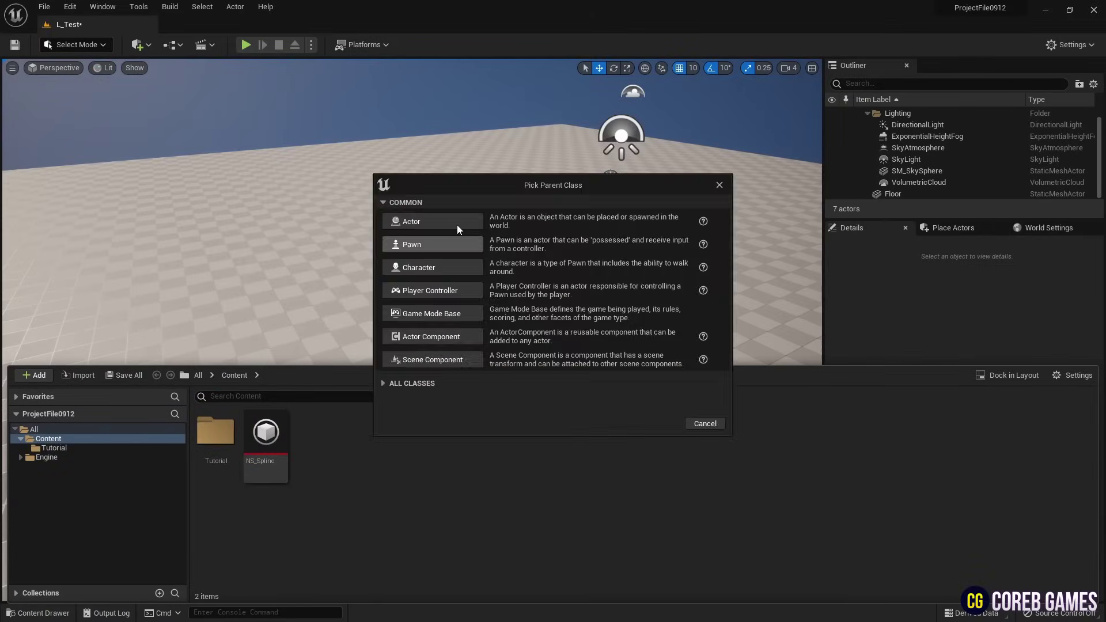
pyautogui.click(457, 224)
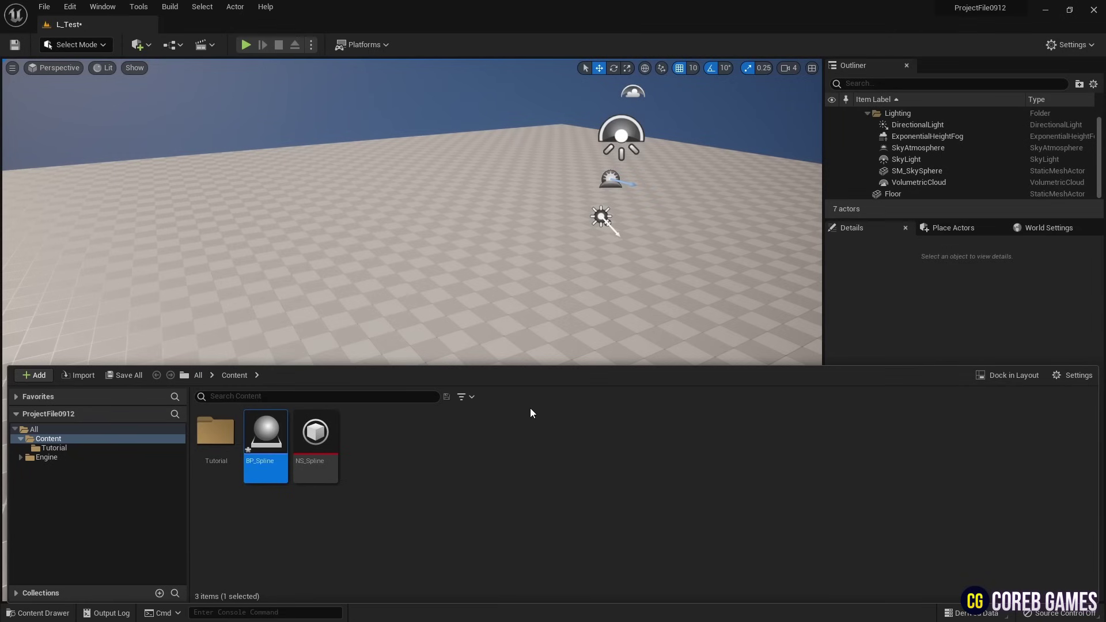
# - Open the BP_Spline Blueprint and maximize its editor window
pyautogui.doubleClick(267, 433)
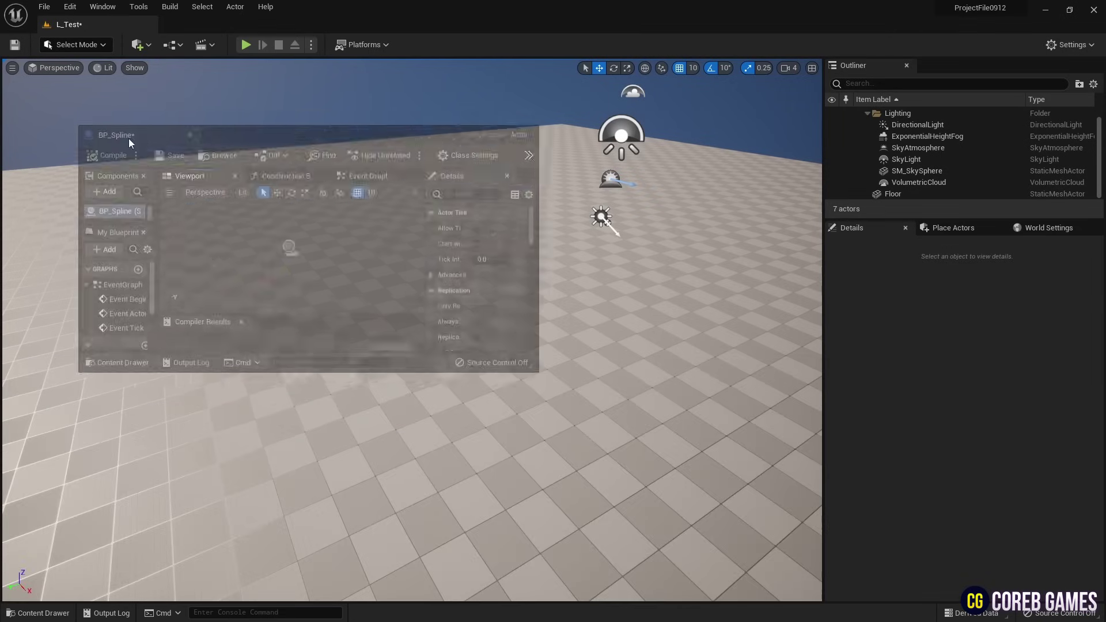
pyautogui.moveTo(128, 141); pyautogui.dragTo(233, 116)
pyautogui.doubleClick(461, 112)
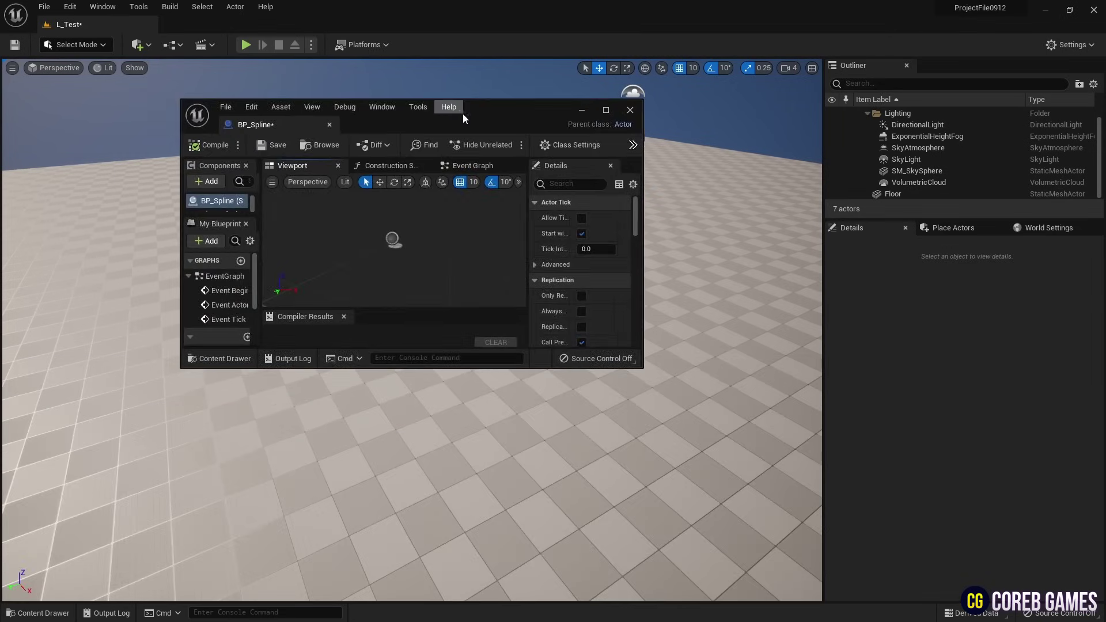
pyautogui.doubleClick(496, 112)
# - Compile the Blueprint and add a Spline component under DefaultSceneRoot
pyautogui.click(30, 45)
pyautogui.click(30, 81)
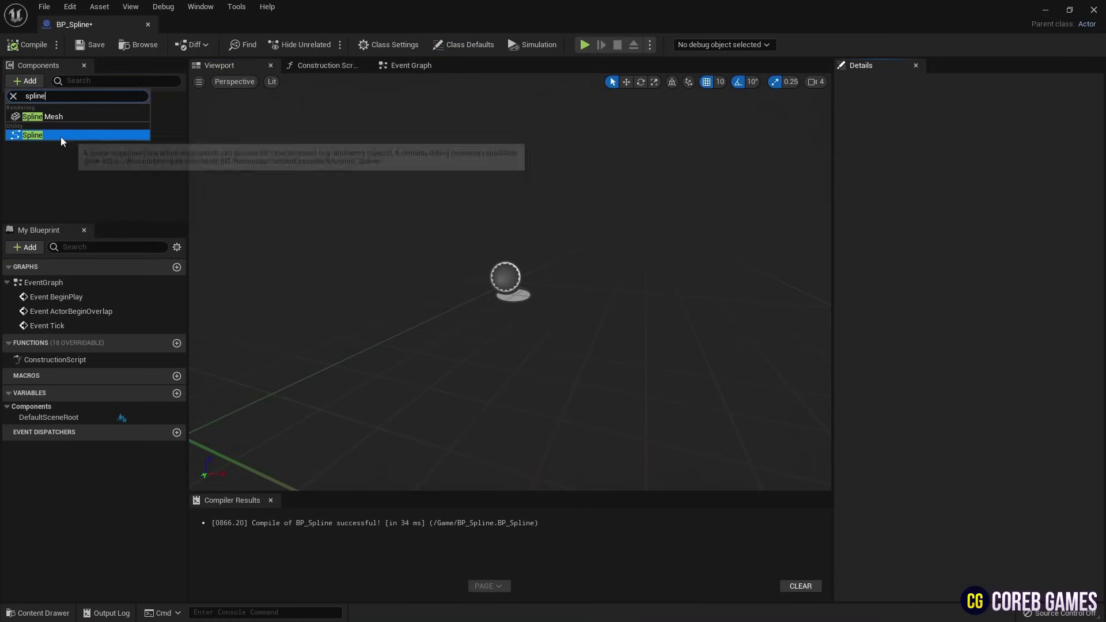
pyautogui.click(60, 136)
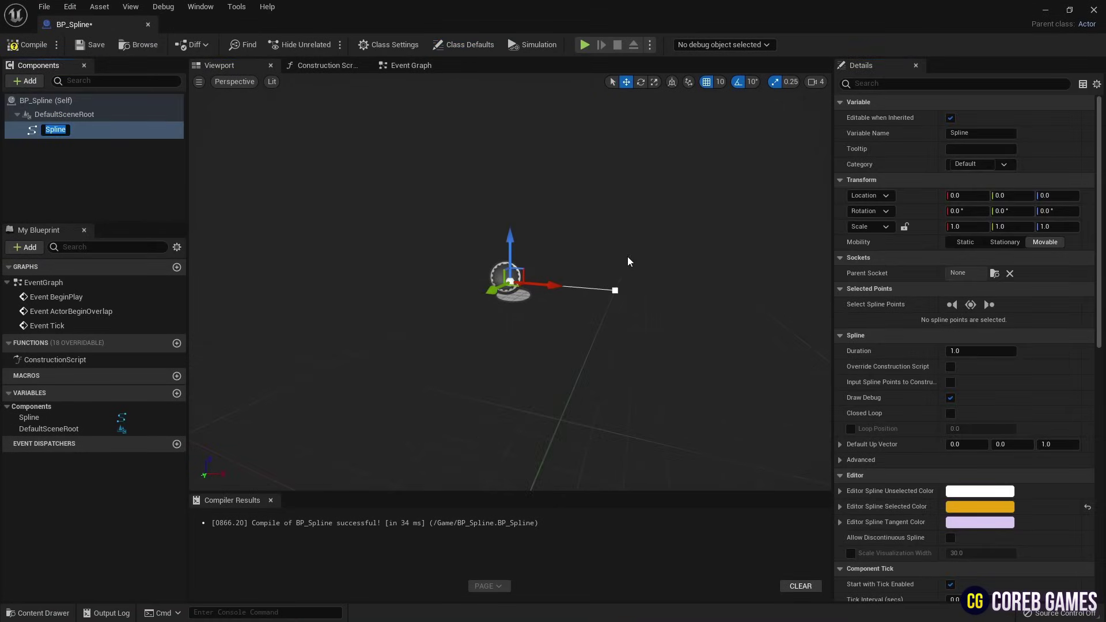
# - Generate a circle with 3 points and a radius of 150 from the spline's first point using the Spline Generation Panel
pyautogui.moveTo(647, 237); pyautogui.dragTo(622, 242, button='right')
pyautogui.moveTo(657, 300); pyautogui.dragTo(646, 237, button='right')
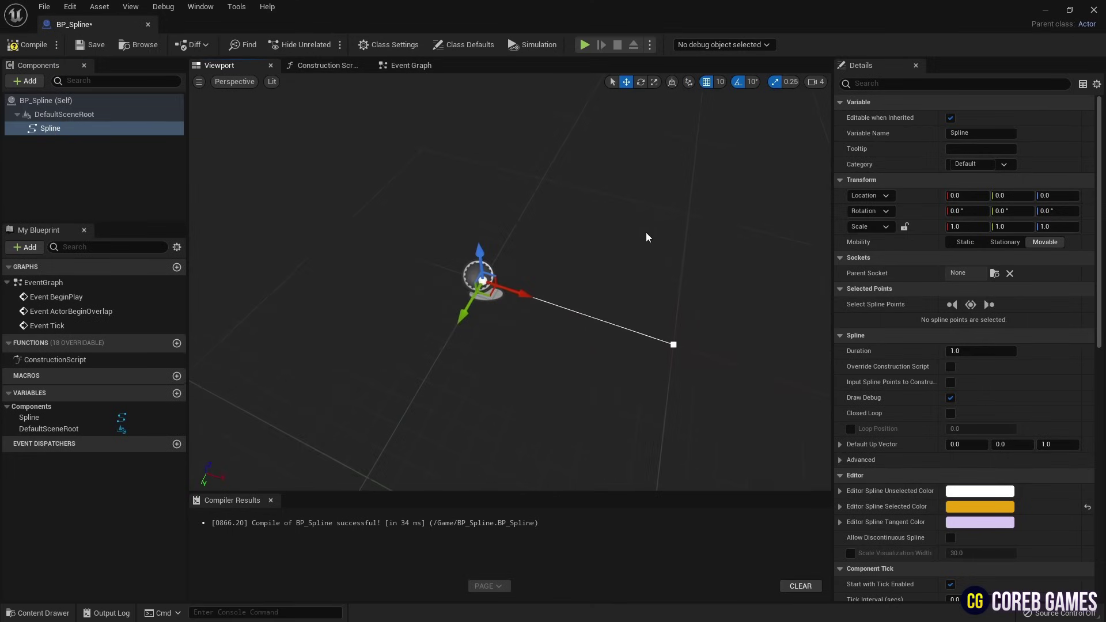
pyautogui.rightClick(485, 279)
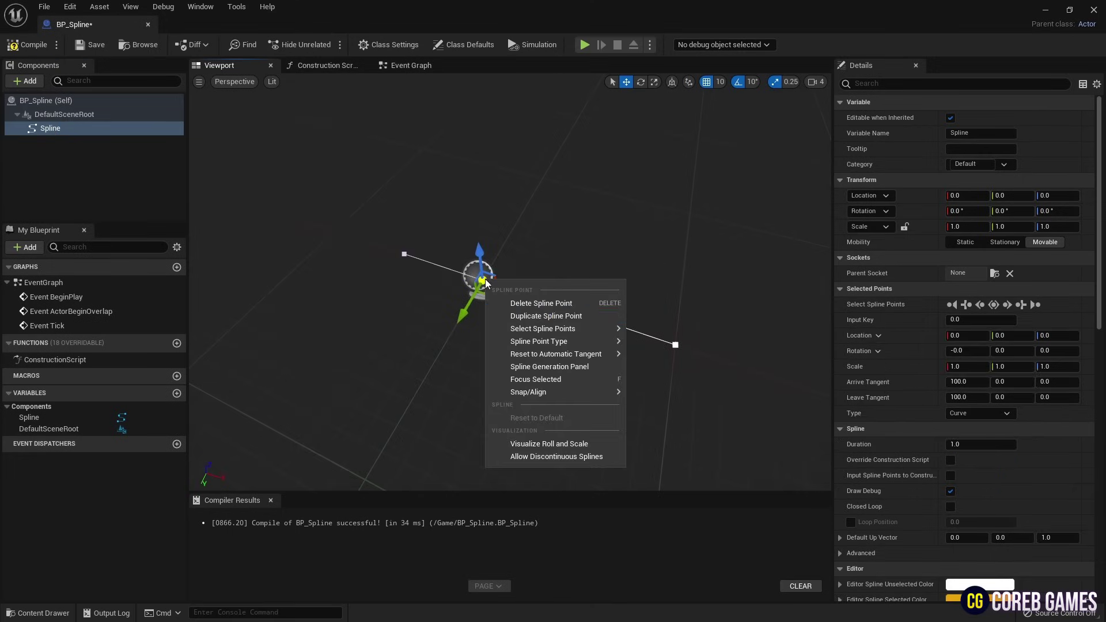
pyautogui.click(597, 370)
pyautogui.click(625, 407)
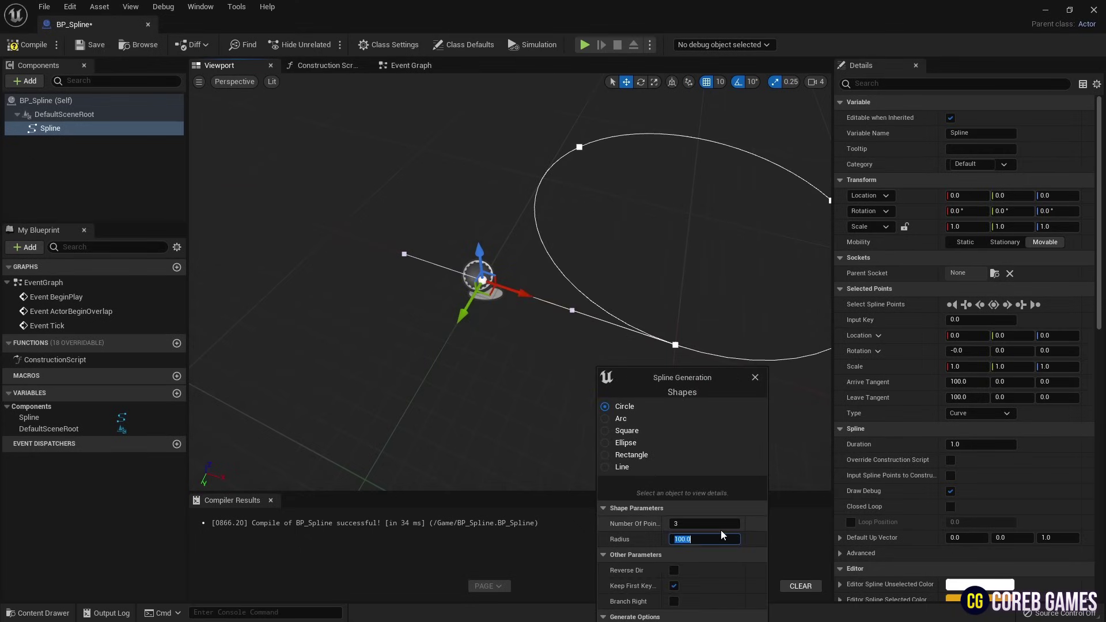
pyautogui.write('150')
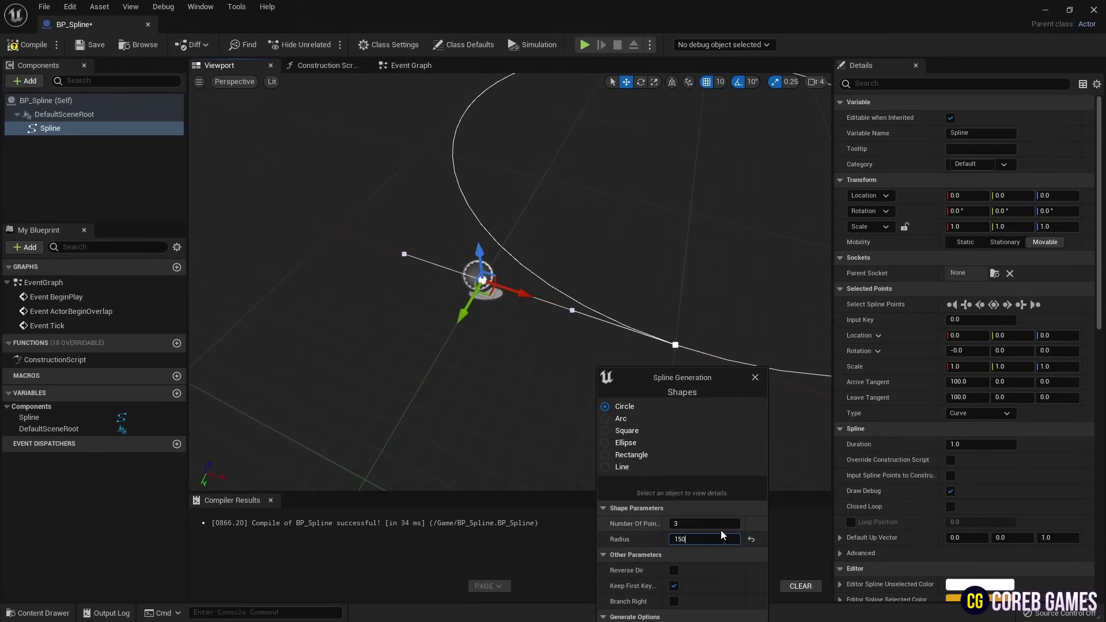
pyautogui.press('Return')
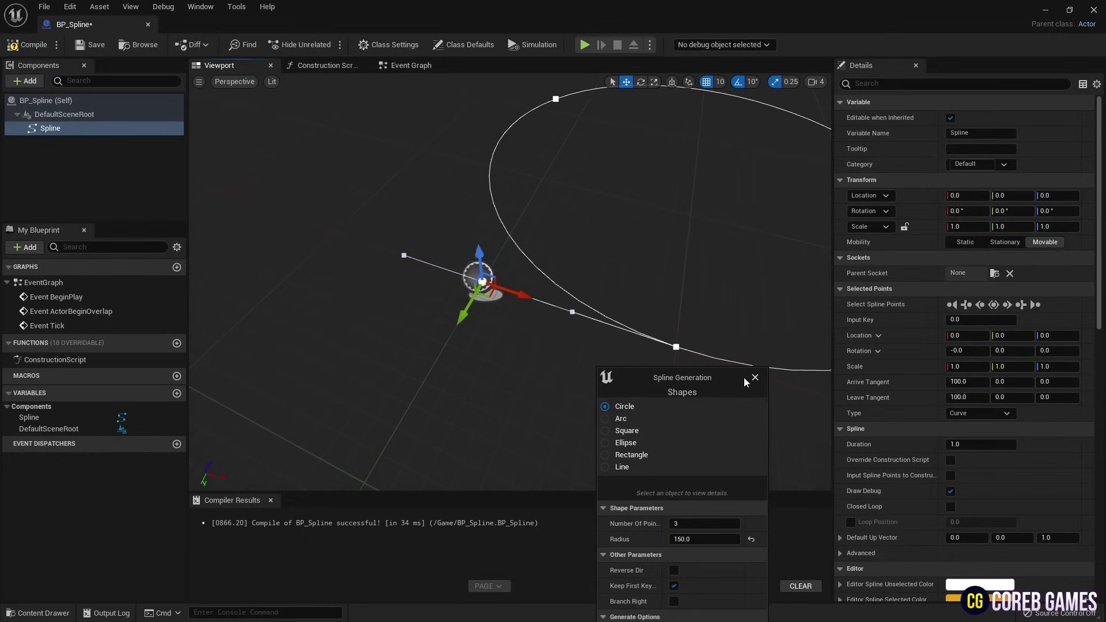
pyautogui.click(755, 378)
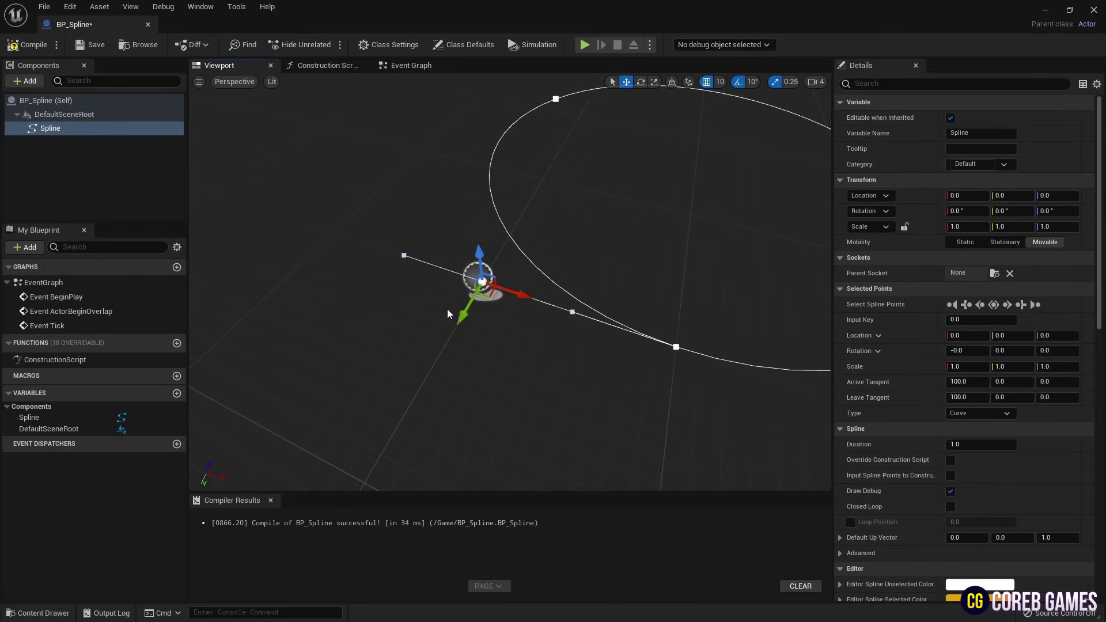
# - Shift the generated circle points toward the origin, place the last point onto the start point to close the loop, and compile
pyautogui.moveTo(525, 357)
pyautogui.mouseDown(button='right')
pyautogui.moveTo(559, 352)
pyautogui.moveTo(526, 357)
pyautogui.mouseUp(button='right')
pyautogui.press('s')
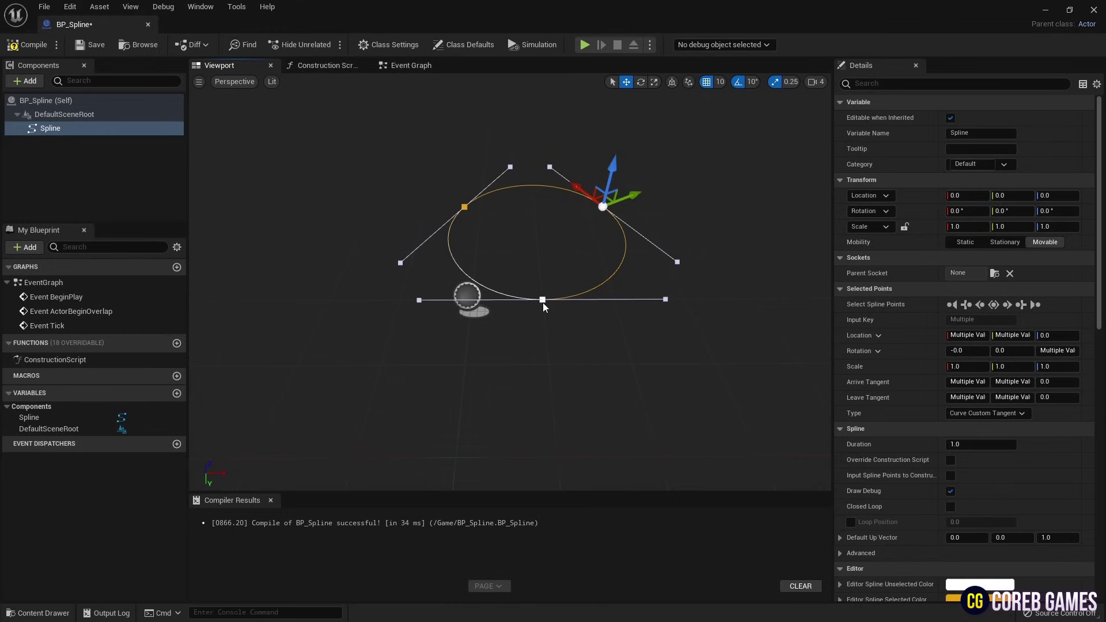
pyautogui.moveTo(581, 300); pyautogui.dragTo(510, 301)
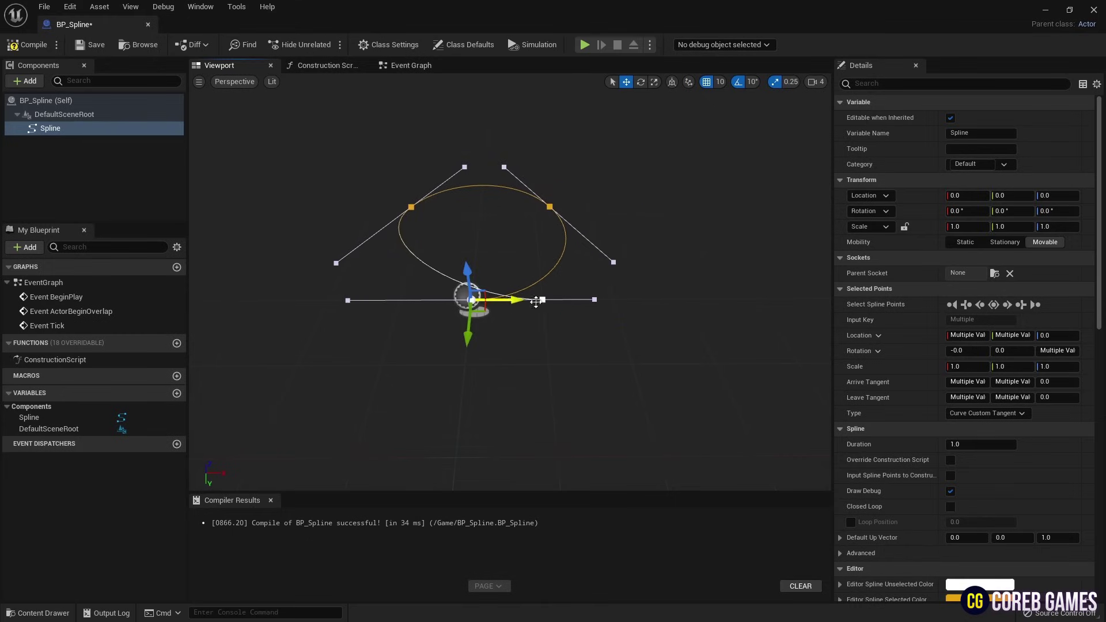
pyautogui.click(536, 302)
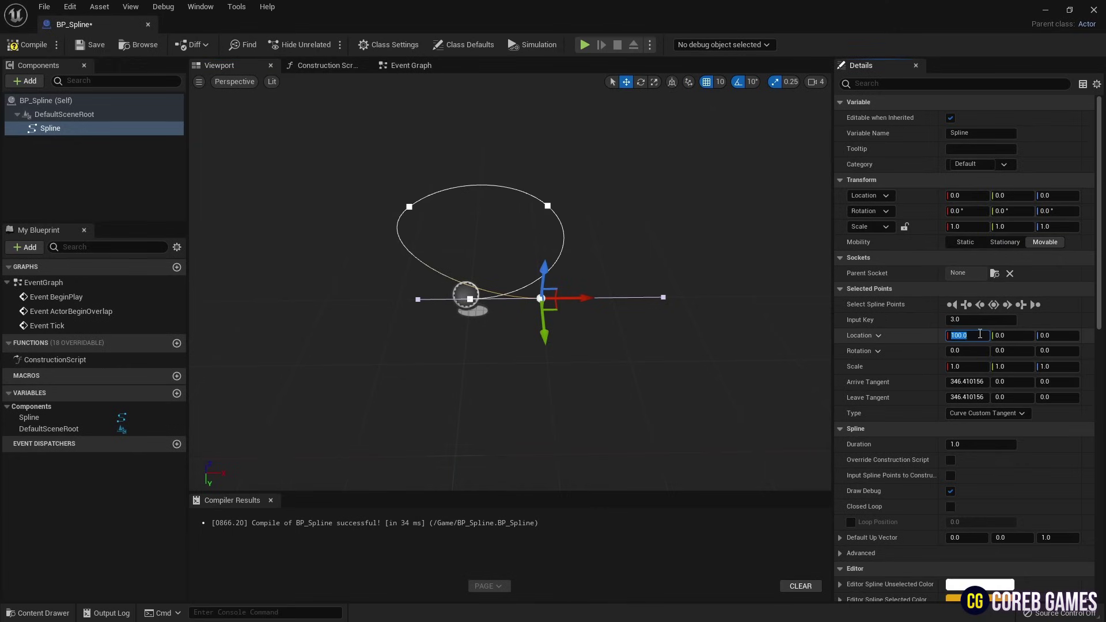
pyautogui.click(34, 46)
# - Add a Niagara Particle System component to the BP_Spline Blueprint under DefaultSceneRoot
pyautogui.click(29, 82)
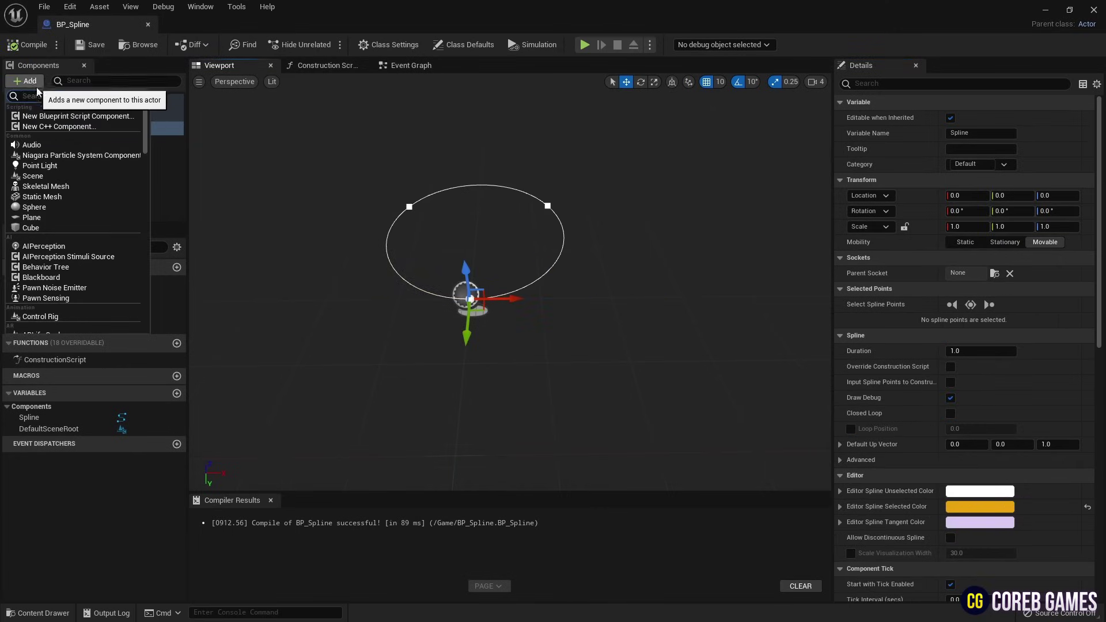
pyautogui.click(96, 156)
pyautogui.click(110, 174)
pyautogui.click(86, 139)
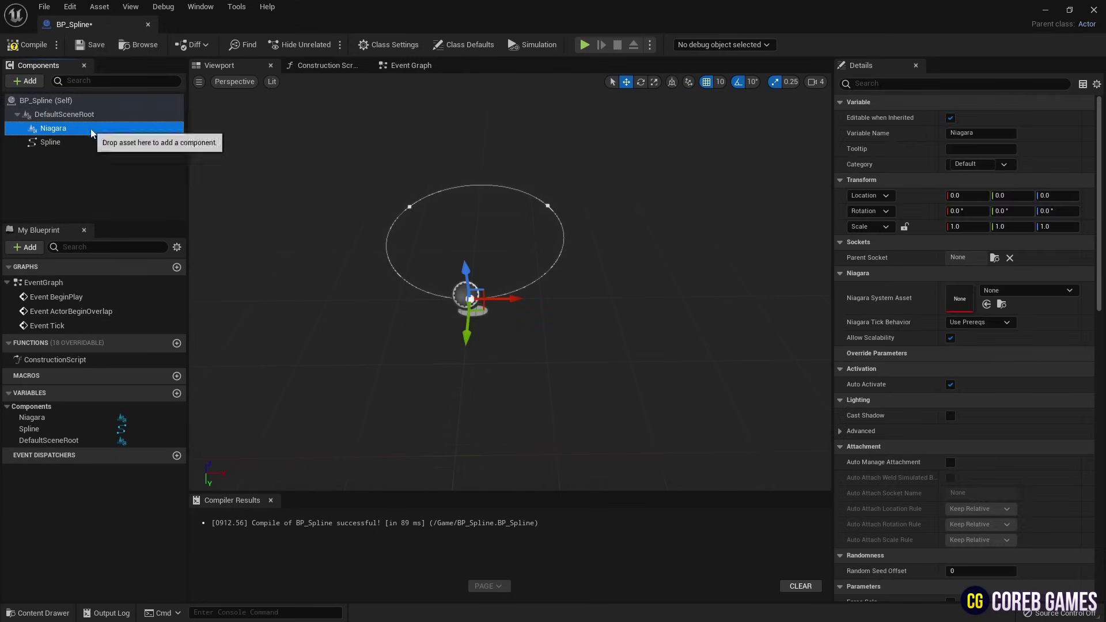
# - Assign NS_Spline as the Niagara component's system asset and compile the Blueprint
pyautogui.click(39, 613)
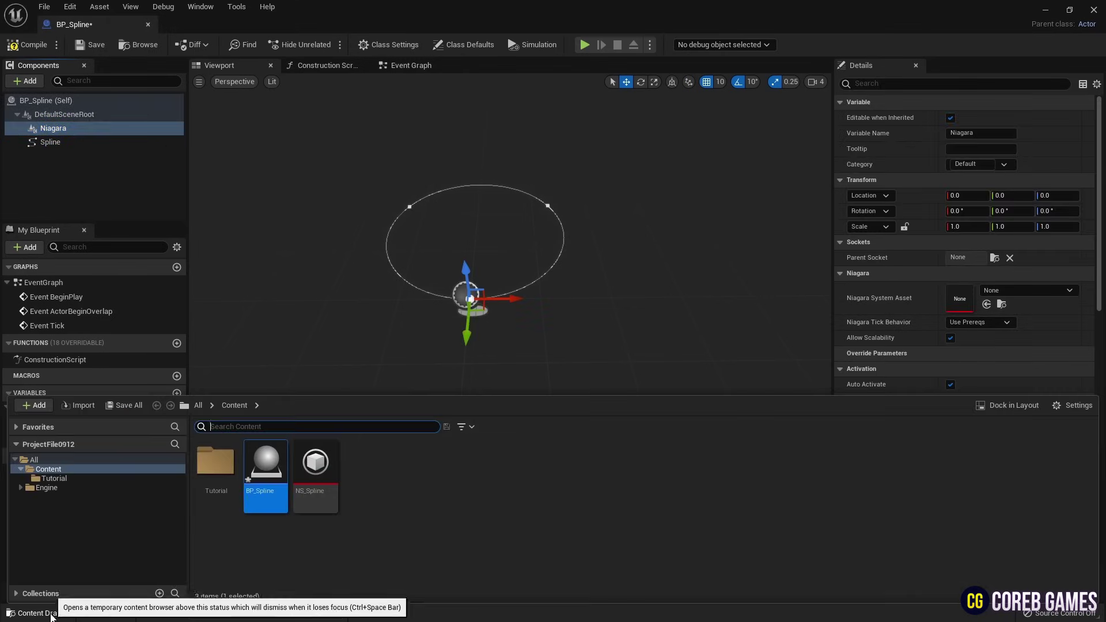
pyautogui.moveTo(316, 464); pyautogui.dragTo(975, 296)
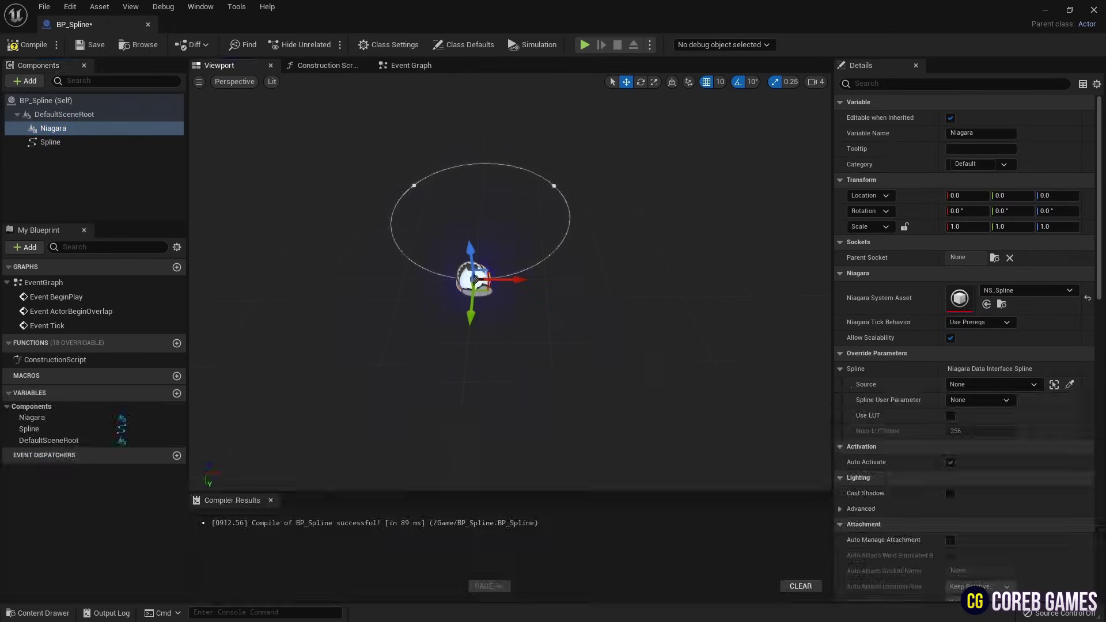
pyautogui.click(987, 384)
pyautogui.moveTo(615, 311); pyautogui.dragTo(616, 280, button='right')
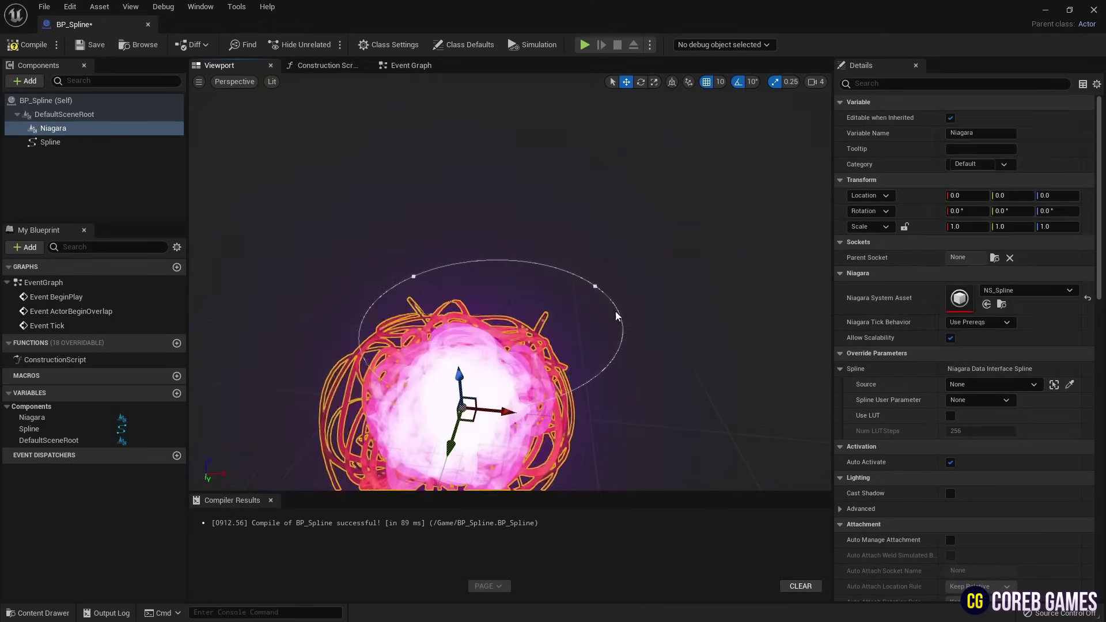
pyautogui.click(35, 43)
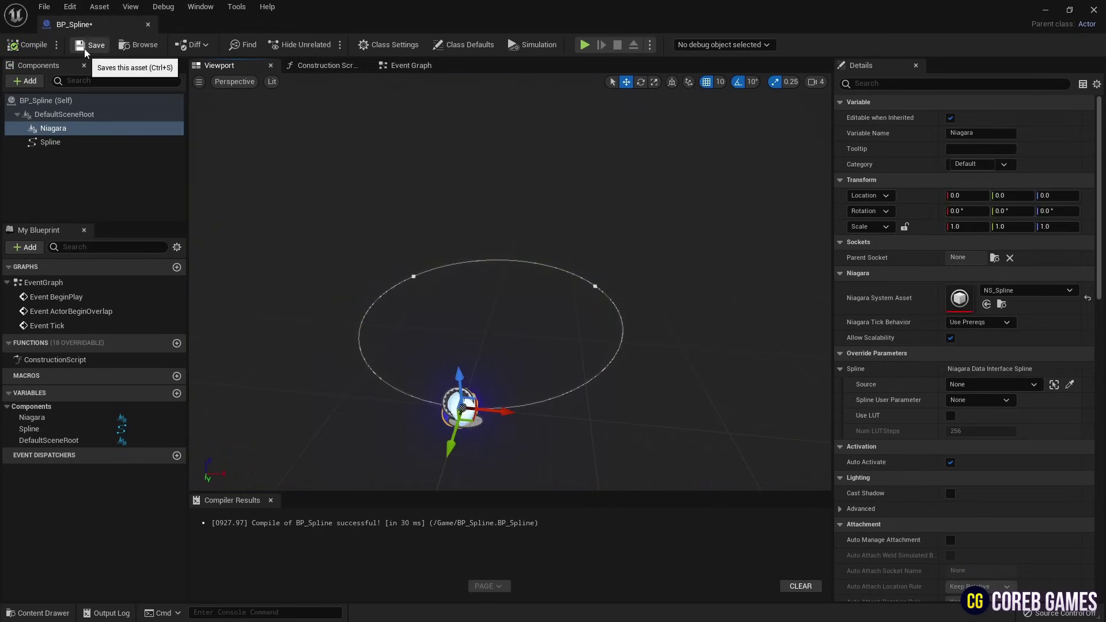
# - Close the Blueprint editor, place BP_Spline in the L_Test level and focus the view on it
pyautogui.click(149, 25)
pyautogui.click(63, 612)
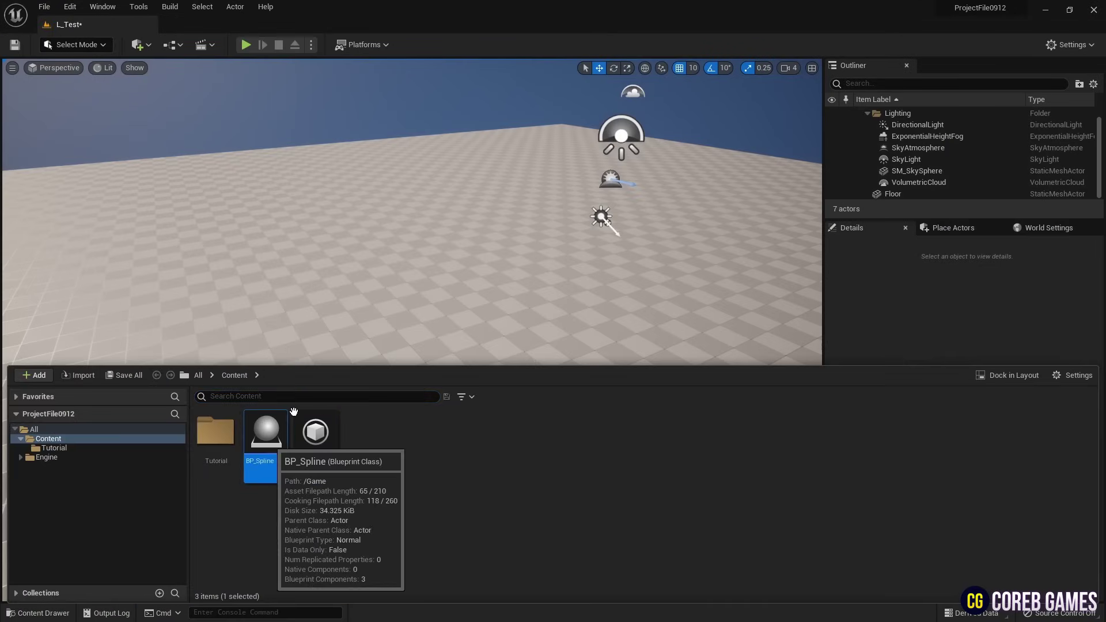
pyautogui.moveTo(311, 464); pyautogui.dragTo(355, 316)
pyautogui.press('f')
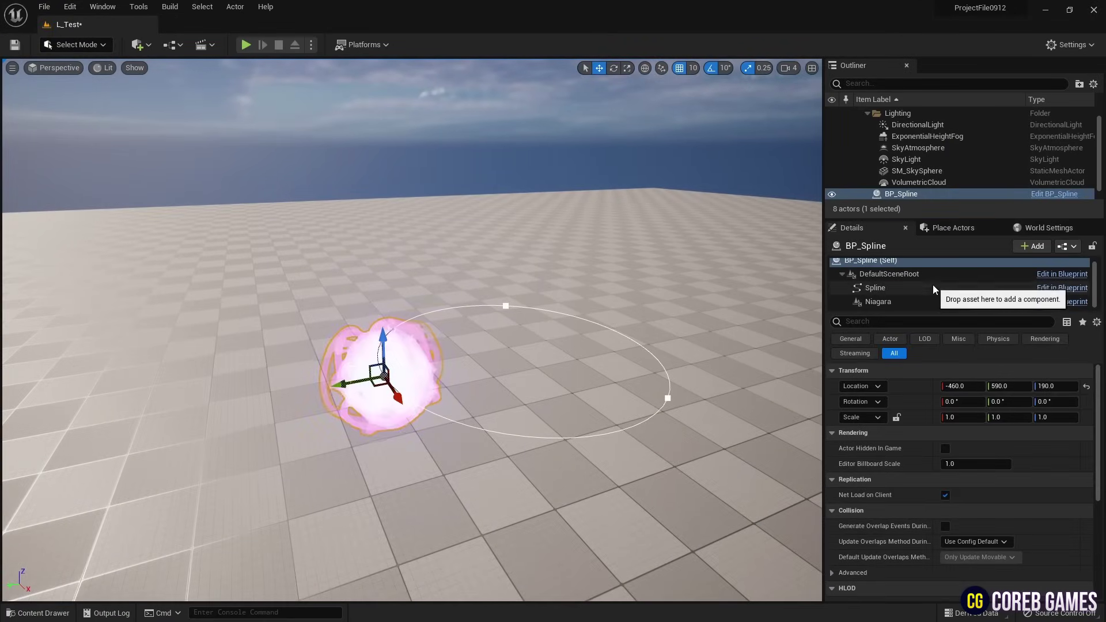
# - Set the Spline override Source of the placed actor's Niagara component to BP_Spline and save the level
pyautogui.click(935, 301)
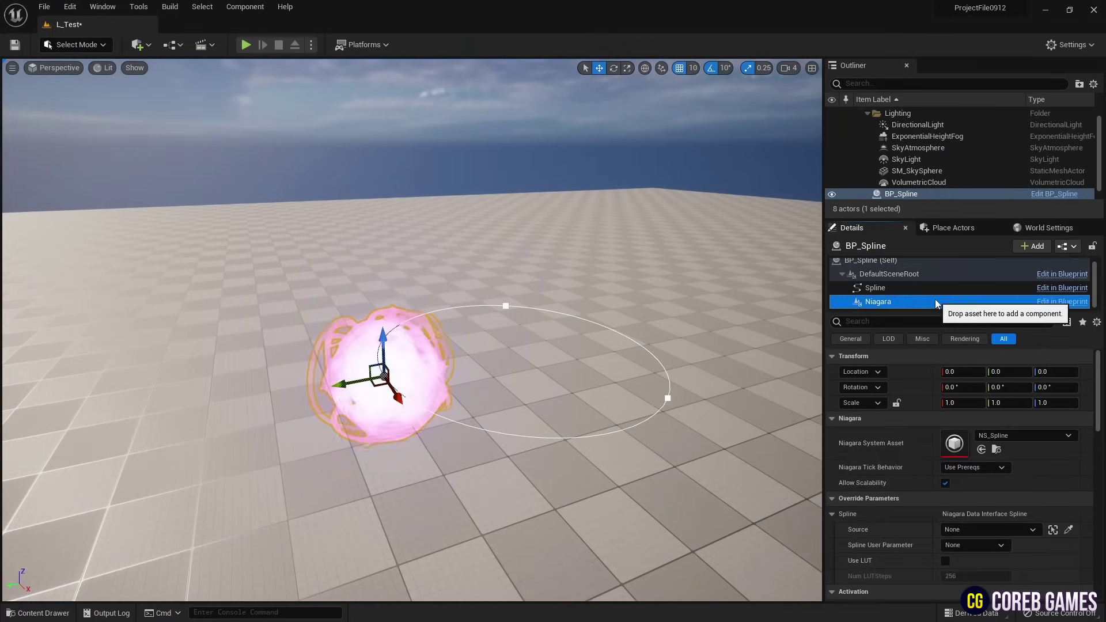
pyautogui.click(995, 530)
pyautogui.click(986, 397)
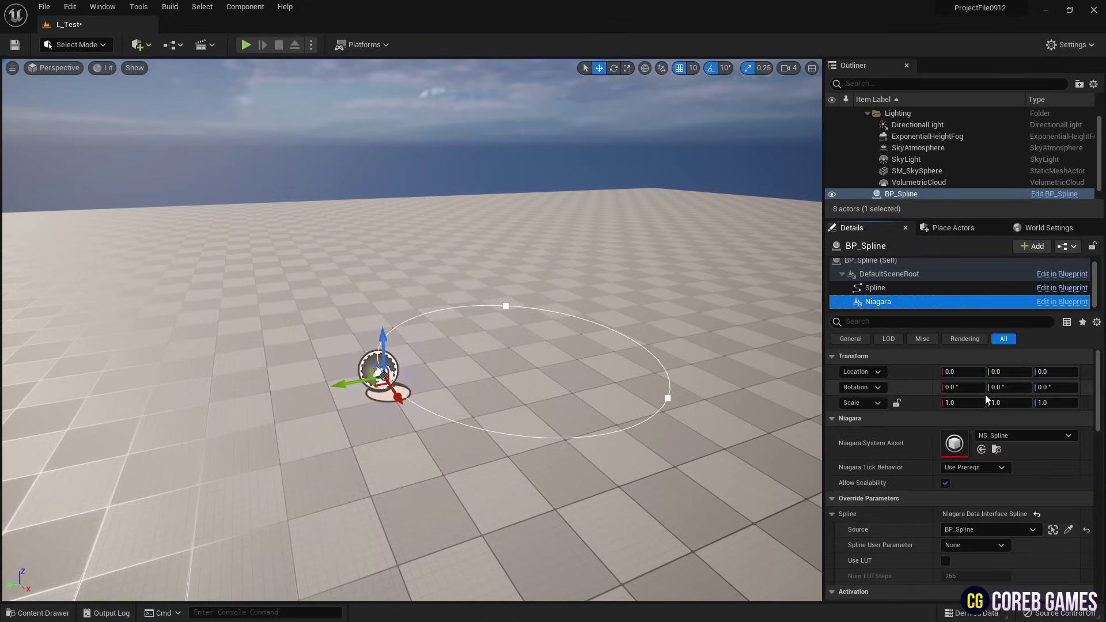
pyautogui.hotkey('ctrl', 's')
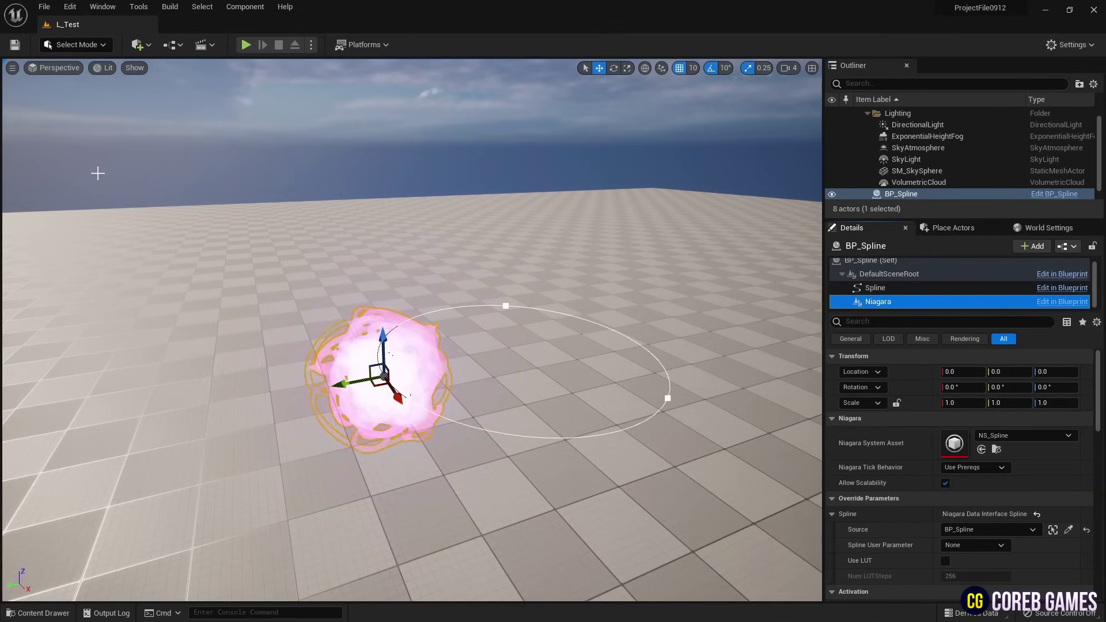
# - Open NS_Spline, set the Base emitter's Scratch Module Speed to 0.5, and close the editor
pyautogui.click(55, 611)
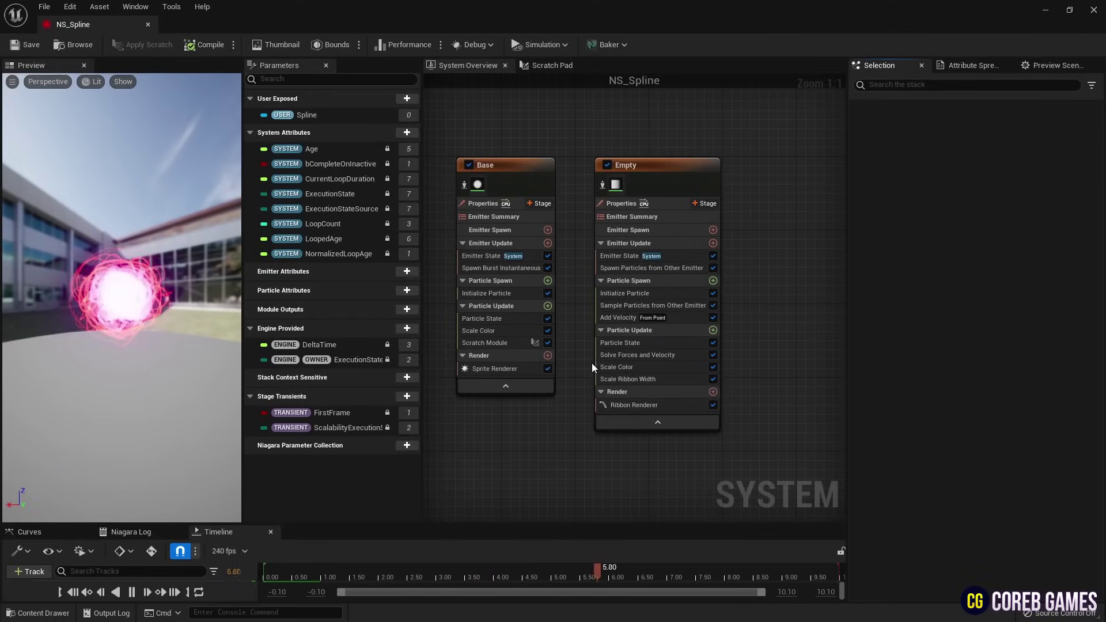
pyautogui.click(507, 344)
pyautogui.click(1048, 190)
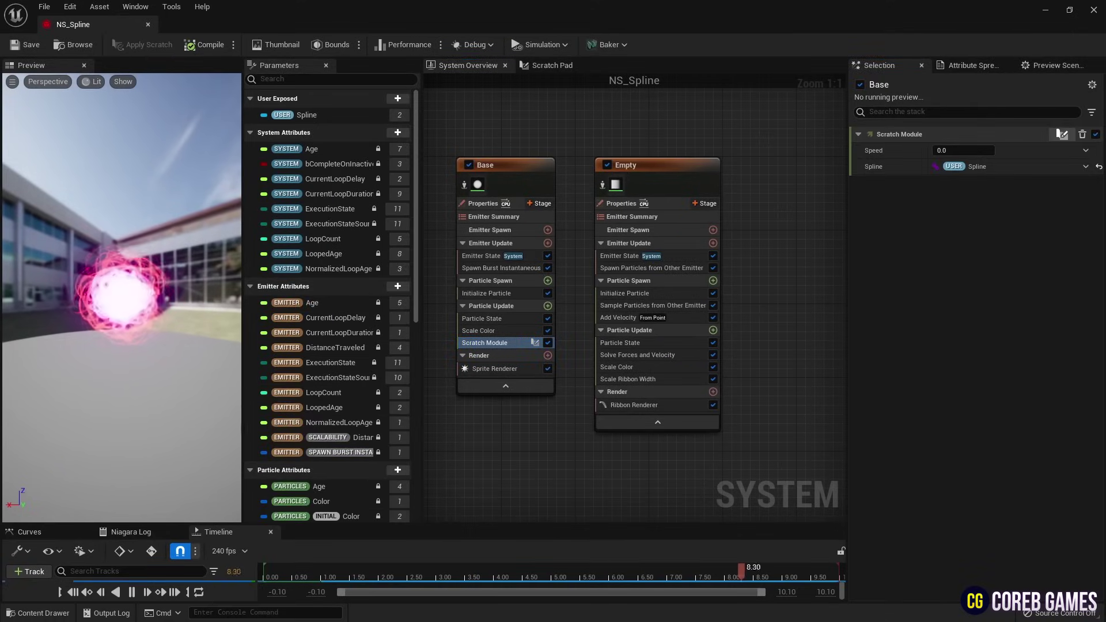
pyautogui.click(978, 150)
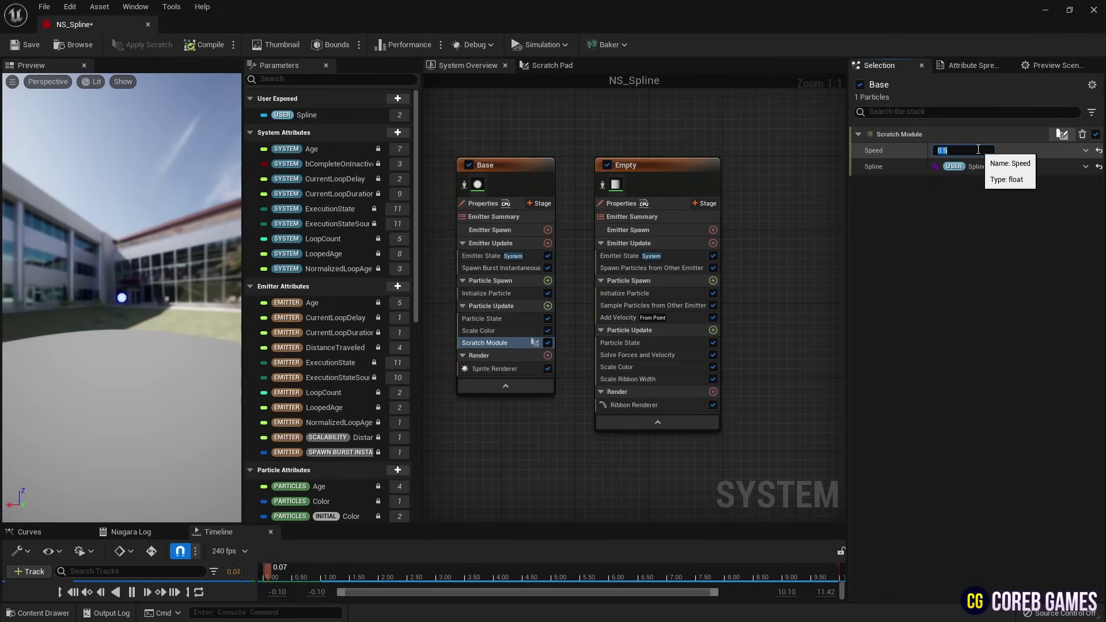
pyautogui.click(147, 26)
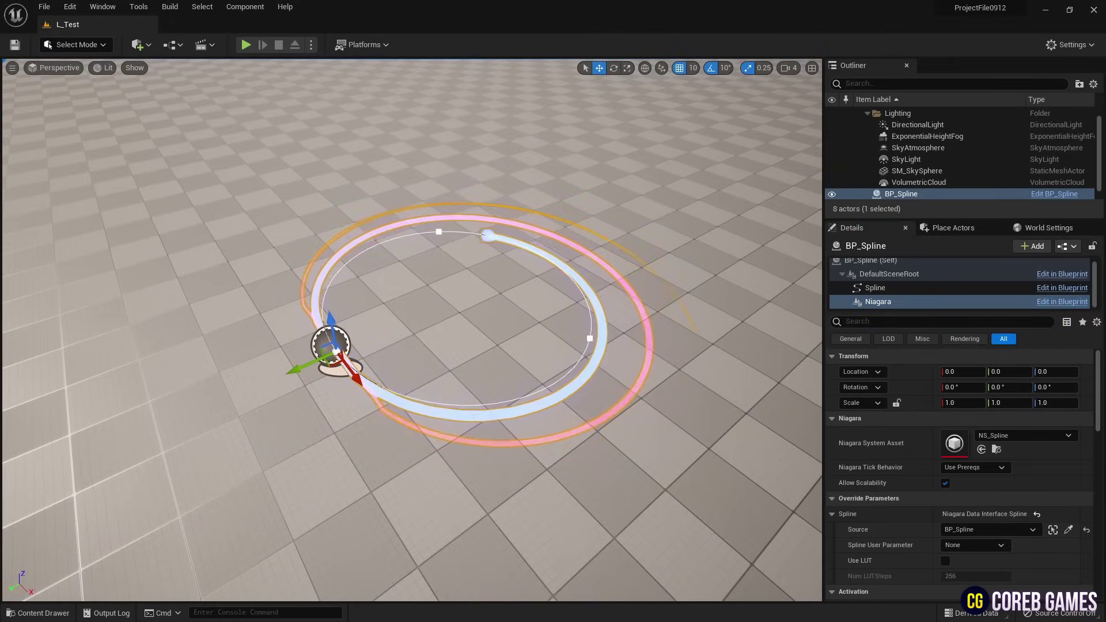
# - Reopen NS_Spline and set the Empty emitter's Lifetime to 0.5 in Initialize Particle
pyautogui.click(997, 450)
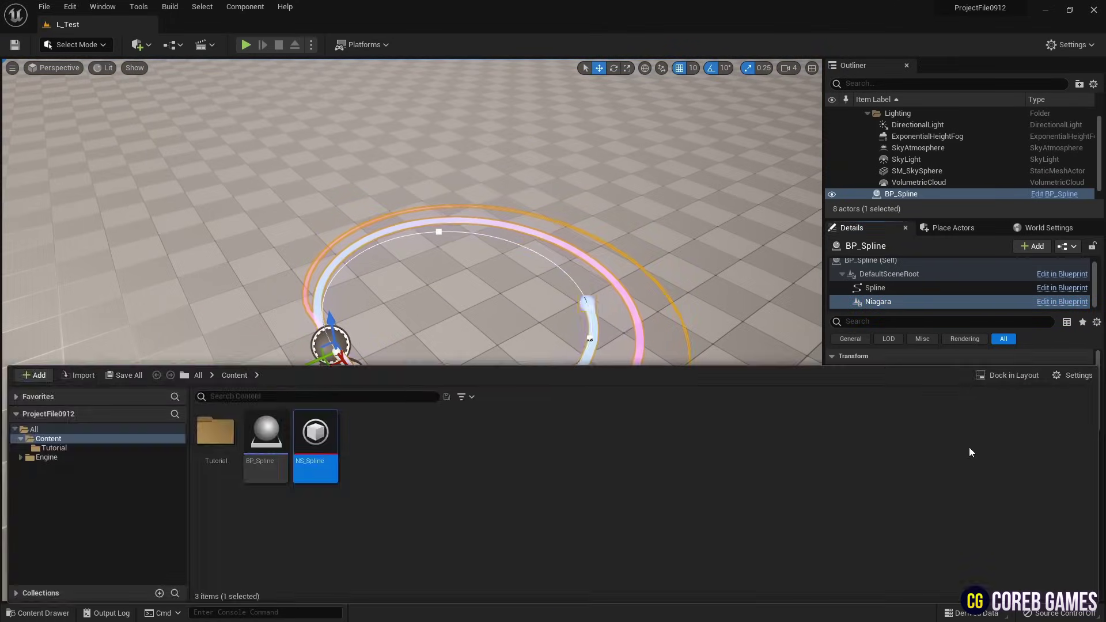
pyautogui.doubleClick(331, 431)
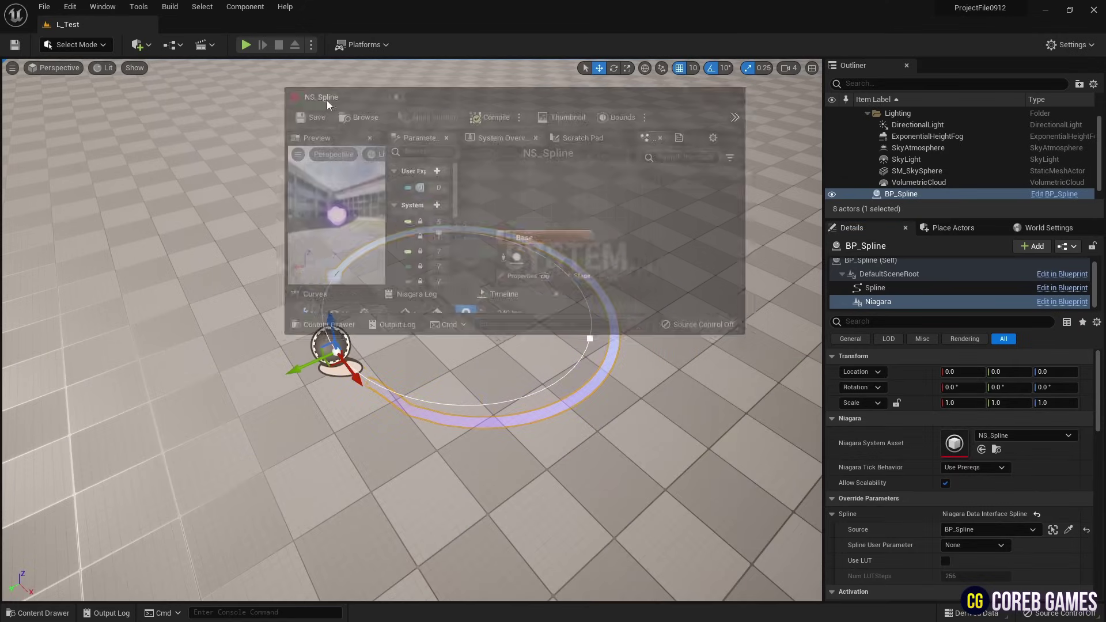
pyautogui.doubleClick(628, 112)
pyautogui.click(670, 297)
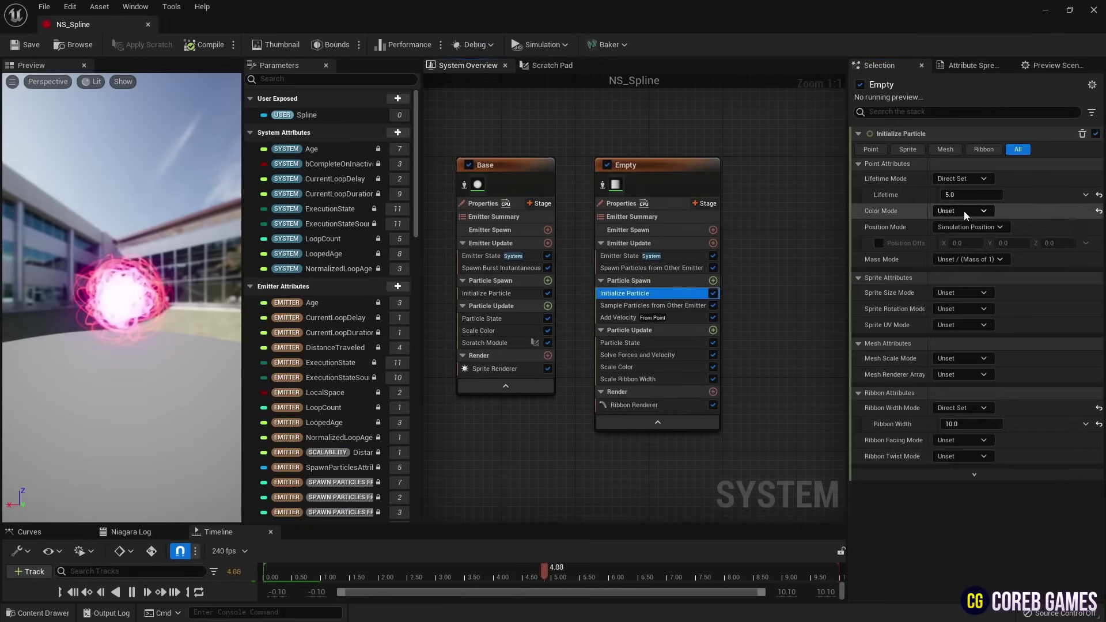
pyautogui.click(972, 197)
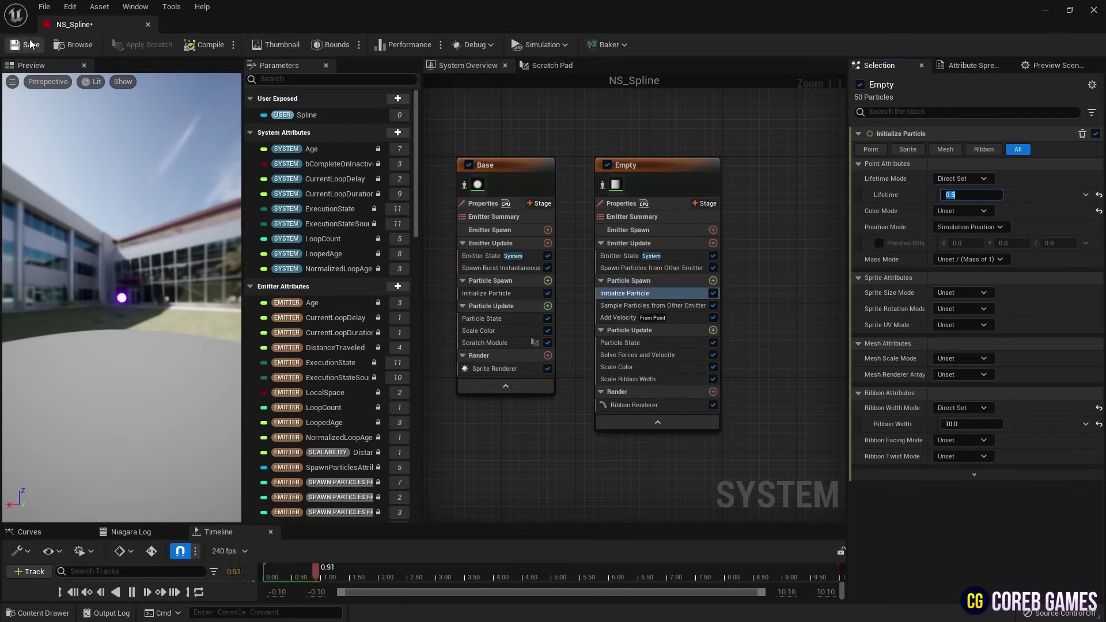